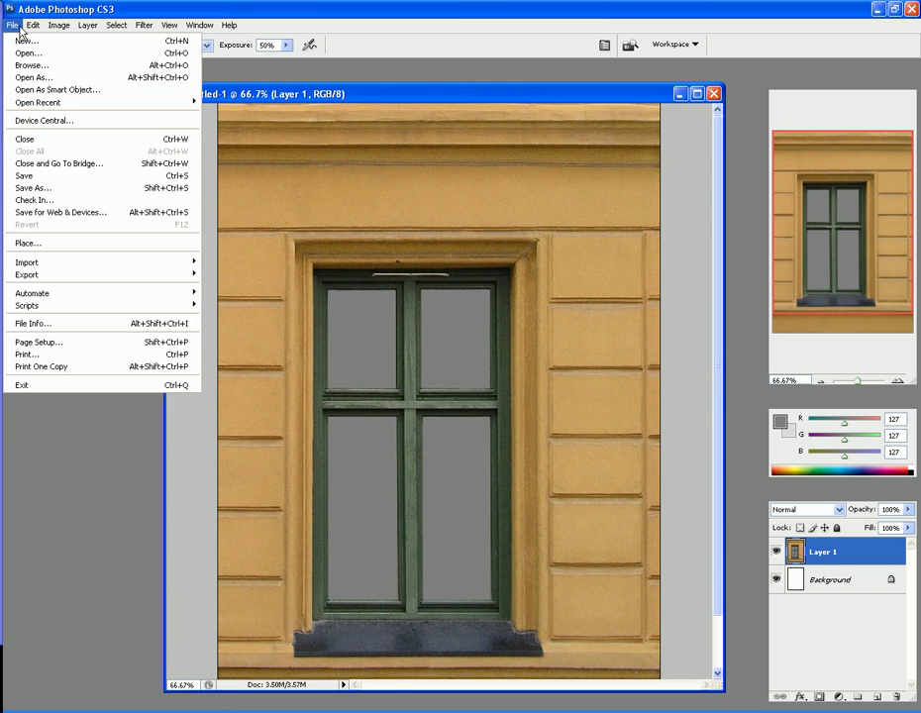
Step: Choose JPEG as the Save As file format
{"action": "left_click", "coordinate": [36, 187]}
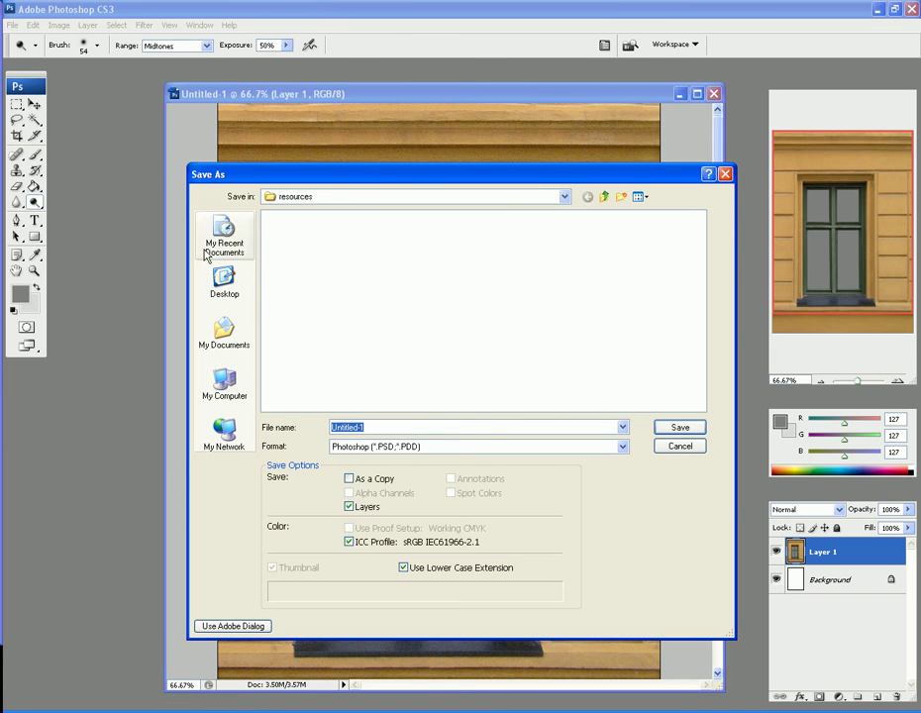
{"action": "left_click", "coordinate": [448, 453]}
{"action": "key", "text": "j"}
{"action": "left_click", "coordinate": [448, 525]}
Step: Name the file tut_diffuse_1 and save it at JPEG quality 10
{"action": "double_click", "coordinate": [417, 426]}
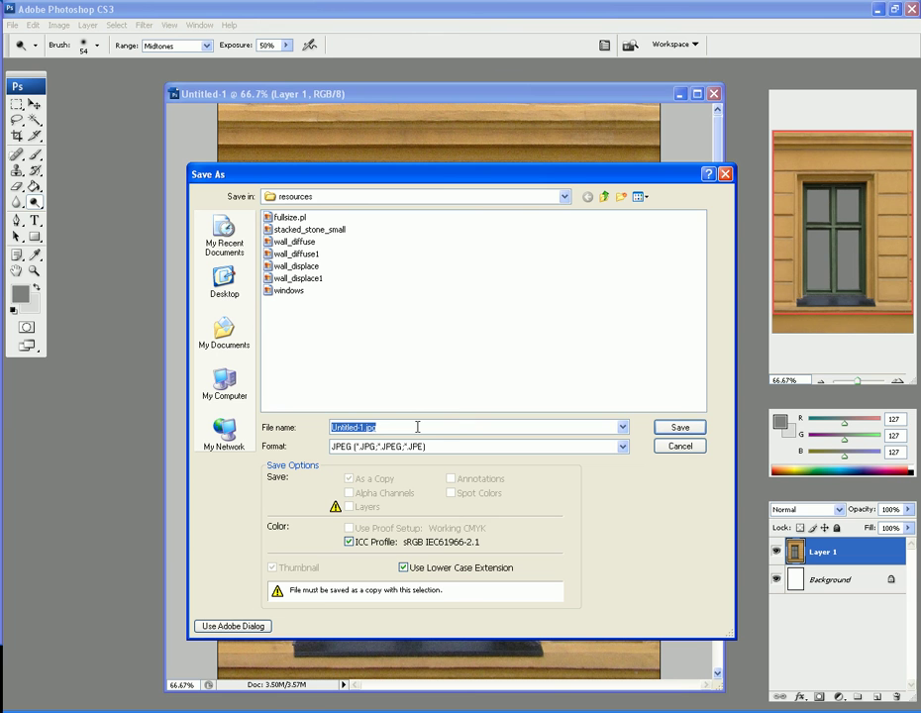
{"action": "type", "text": "tut_diffu"}
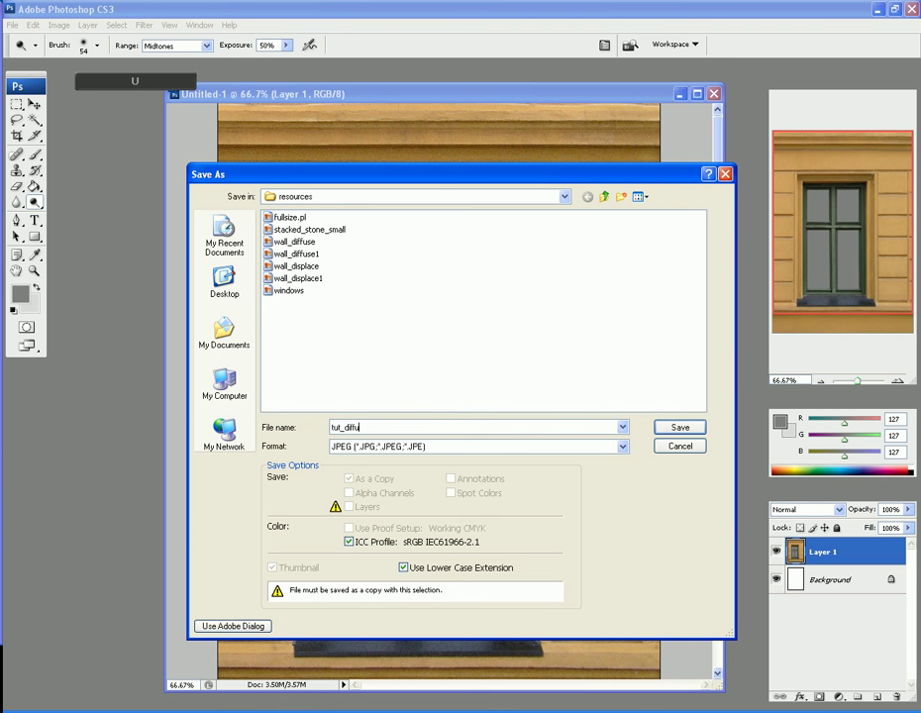
{"action": "type", "text": "se_1"}
{"action": "key", "text": "Return"}
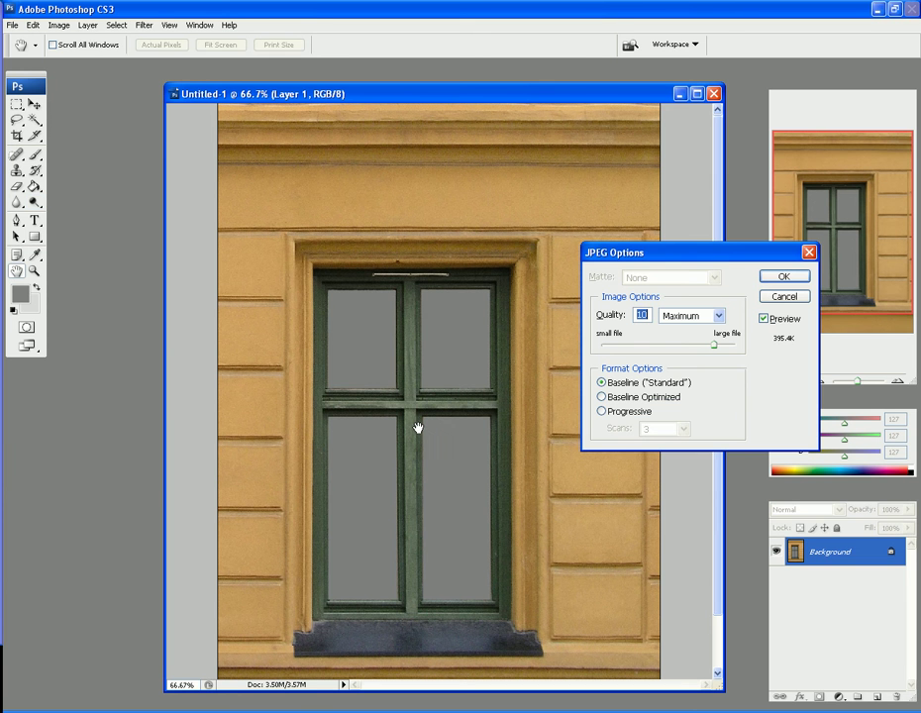
{"action": "key", "text": "Return"}
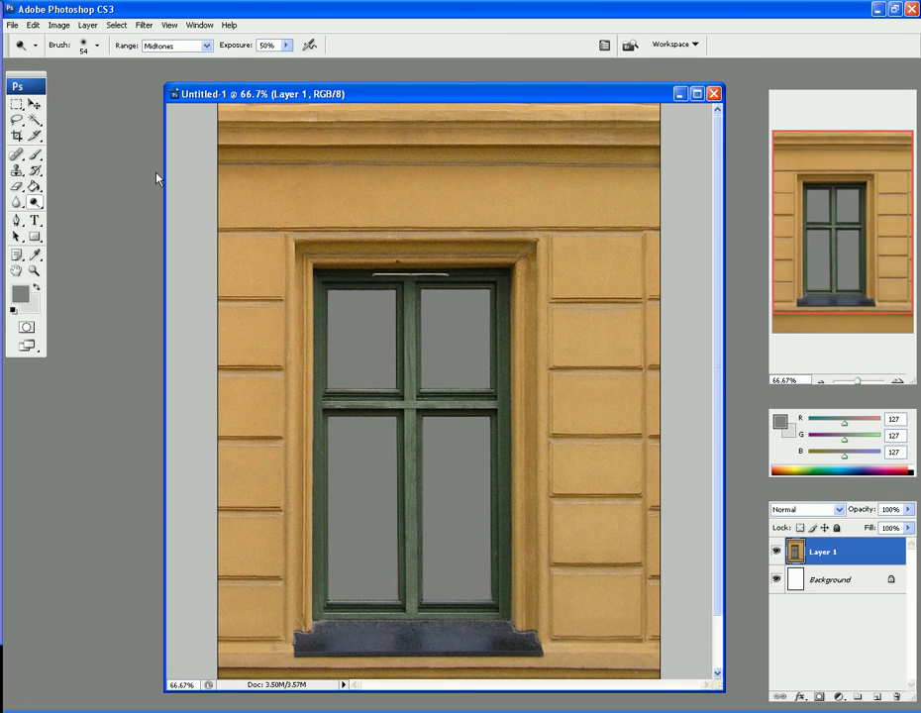
Step: Desaturate the window texture with Image > Adjustments > Desaturate
{"action": "left_click", "coordinate": [58, 25]}
{"action": "mouse_move", "coordinate": [114, 61]}
{"action": "left_click", "coordinate": [241, 176]}
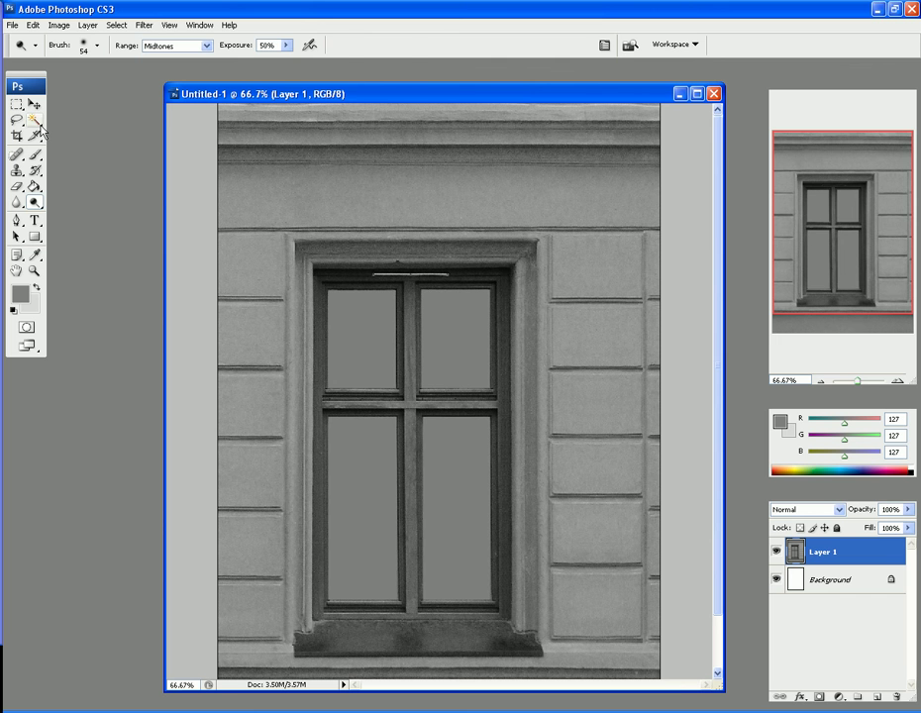
Step: Magic Wand the wall band above the window, retrying at tolerance 13 and then 12
{"action": "left_click", "coordinate": [35, 120]}
{"action": "left_click", "coordinate": [224, 196]}
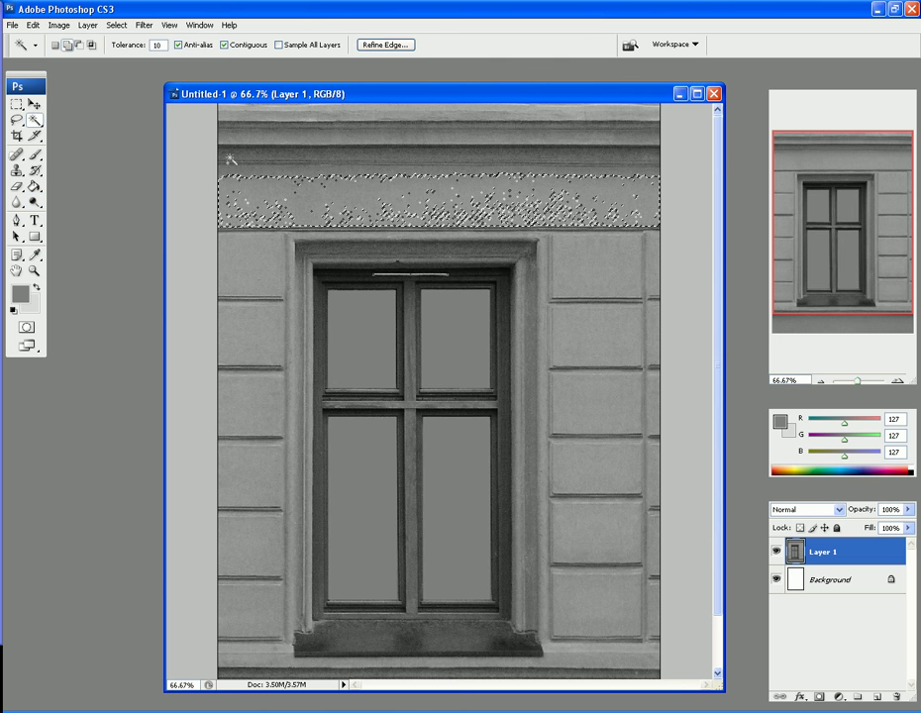
{"action": "left_click", "coordinate": [157, 45]}
{"action": "type", "text": "13"}
{"action": "key", "text": "ctrl+d"}
{"action": "left_click", "coordinate": [347, 213]}
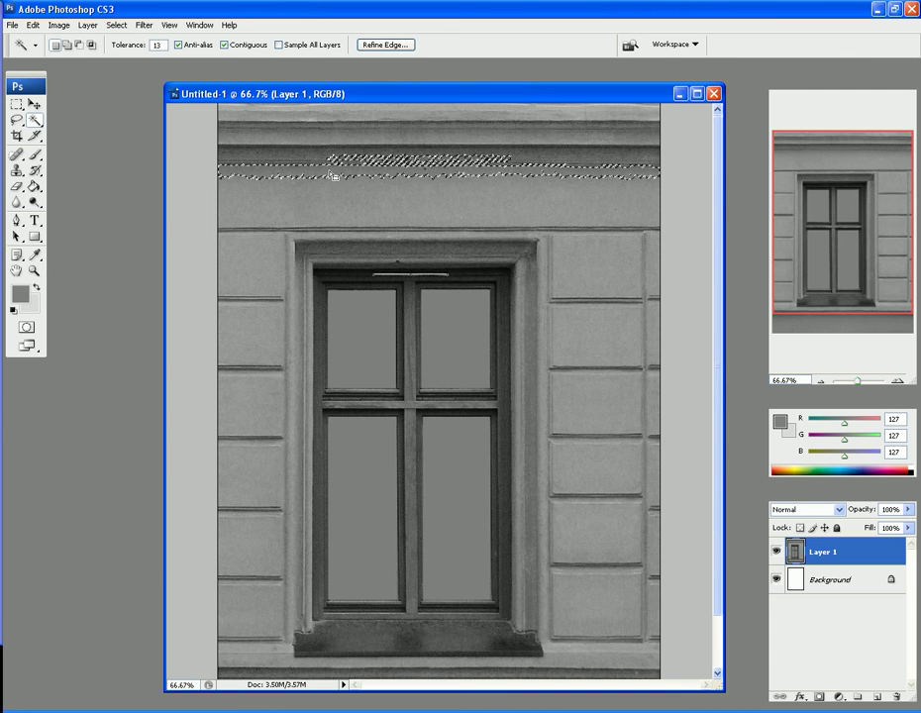
{"action": "key", "text": "ctrl+z"}
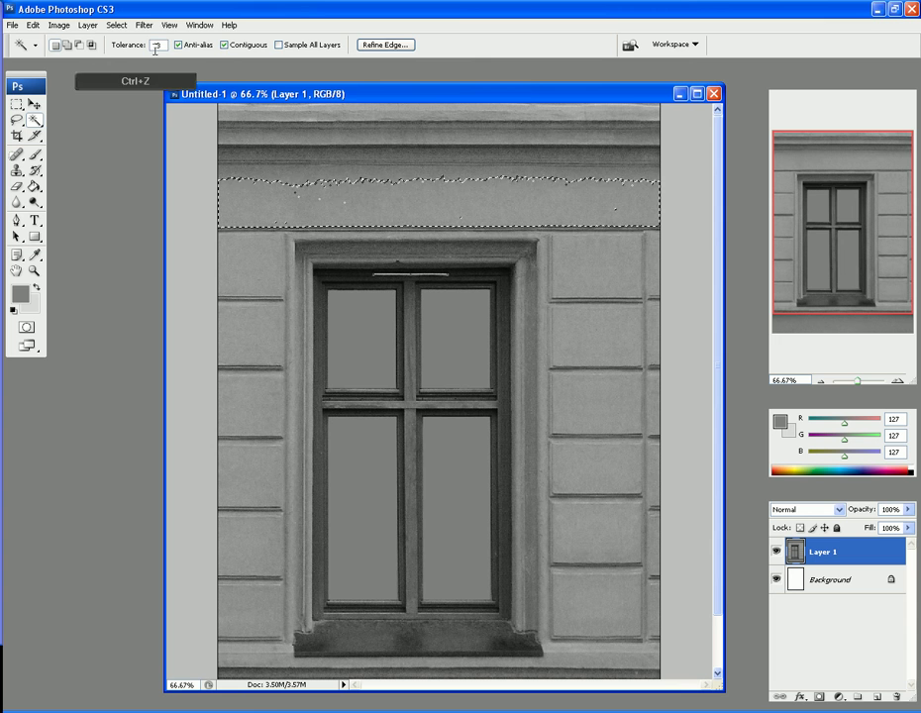
{"action": "type", "text": "12"}
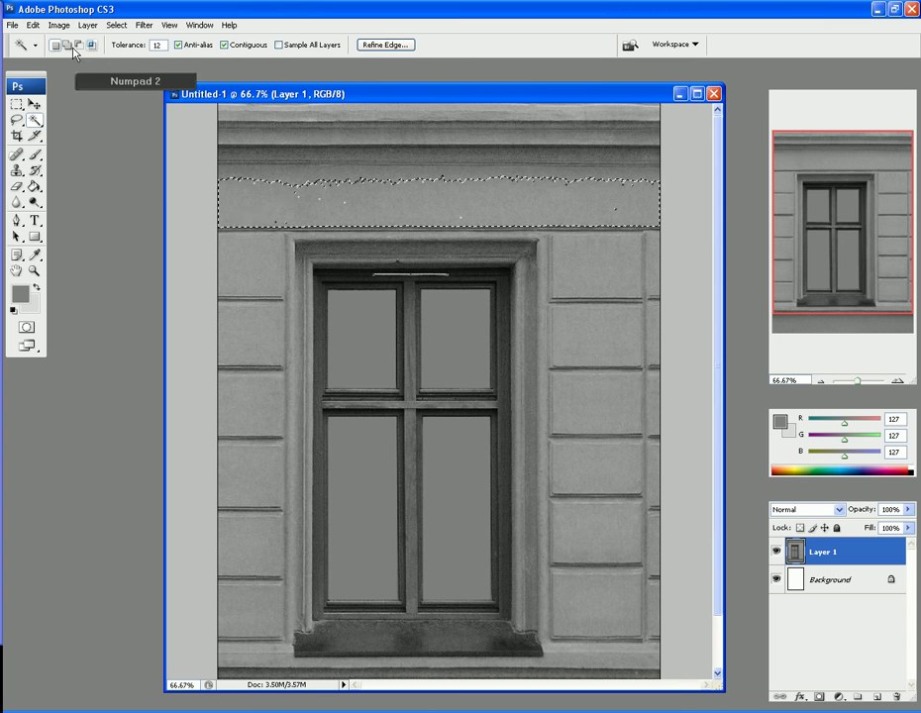
Step: Switch the wand to Add to selection, clear the band to white and deselect
{"action": "left_click", "coordinate": [67, 46]}
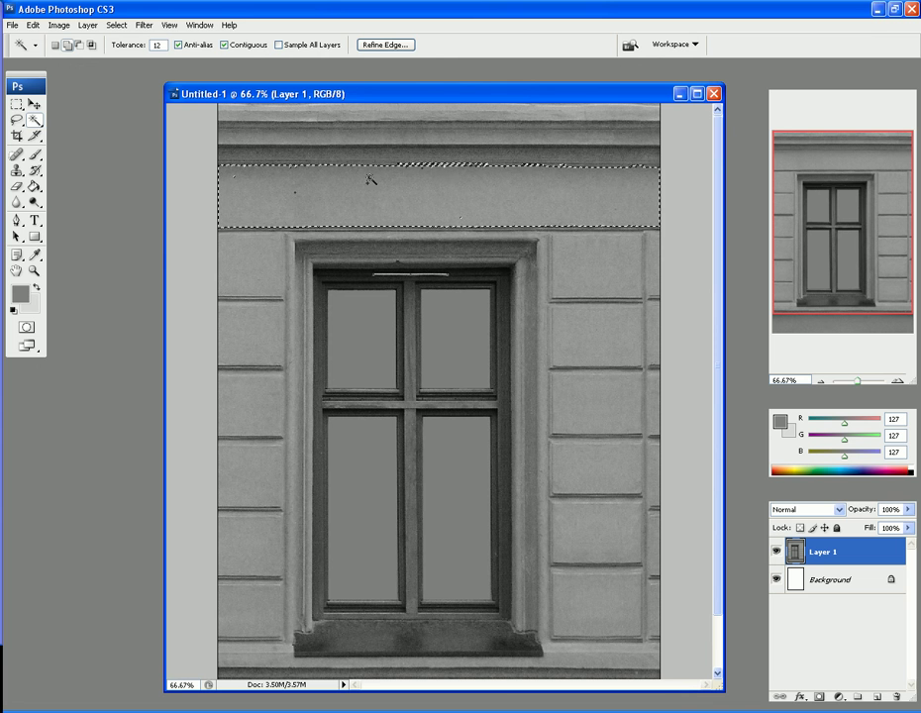
{"action": "left_click", "coordinate": [593, 274]}
{"action": "key", "text": "ctrl+z"}
{"action": "key", "text": "Delete"}
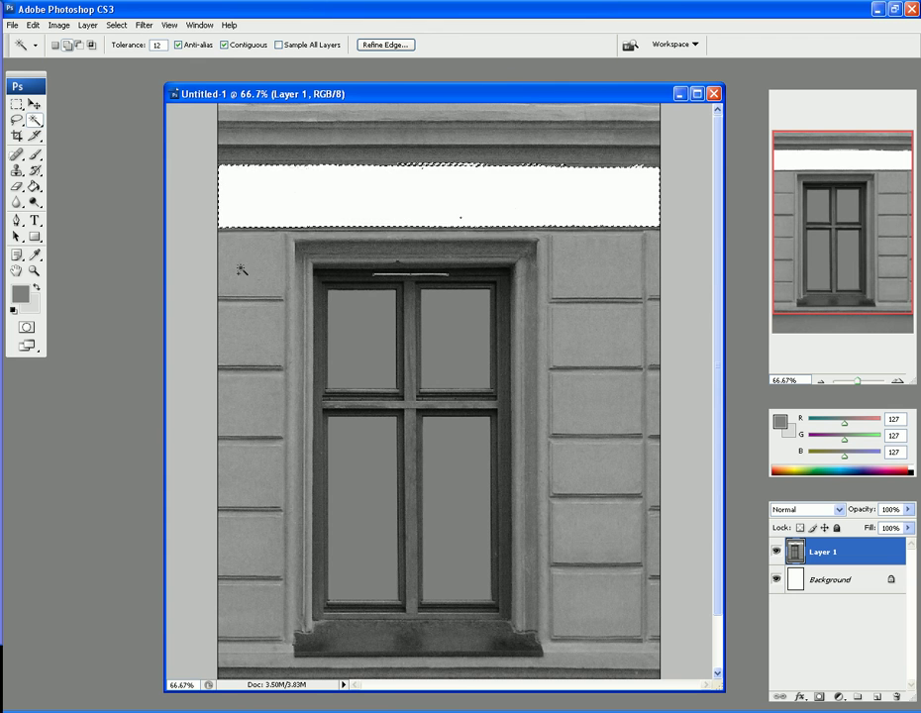
{"action": "key", "text": "ctrl+d"}
Step: Select the wall panels around the window with the Magic Wand at tolerance 10
{"action": "left_click", "coordinate": [242, 268]}
{"action": "key", "text": "ctrl+d"}
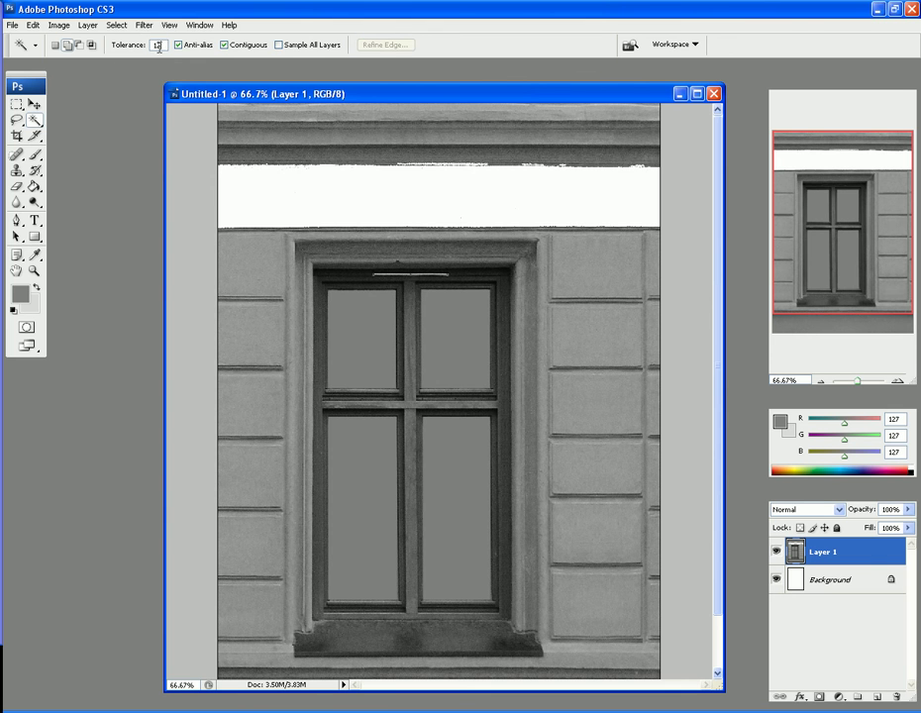
{"action": "type", "text": "10"}
{"action": "left_click", "coordinate": [240, 273]}
Step: Clear the top two left wall panels to white, deselecting after each
{"action": "key", "text": "ctrl+d"}
{"action": "left_click", "coordinate": [247, 358]}
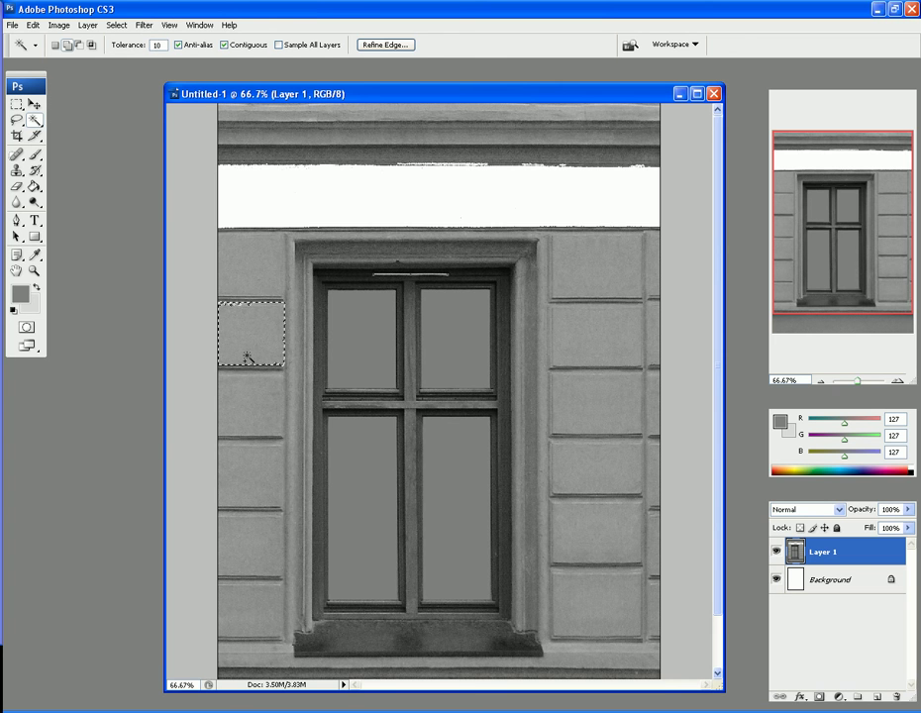
{"action": "key", "text": "Delete"}
{"action": "key", "text": "ctrl+d"}
{"action": "left_click", "coordinate": [255, 399]}
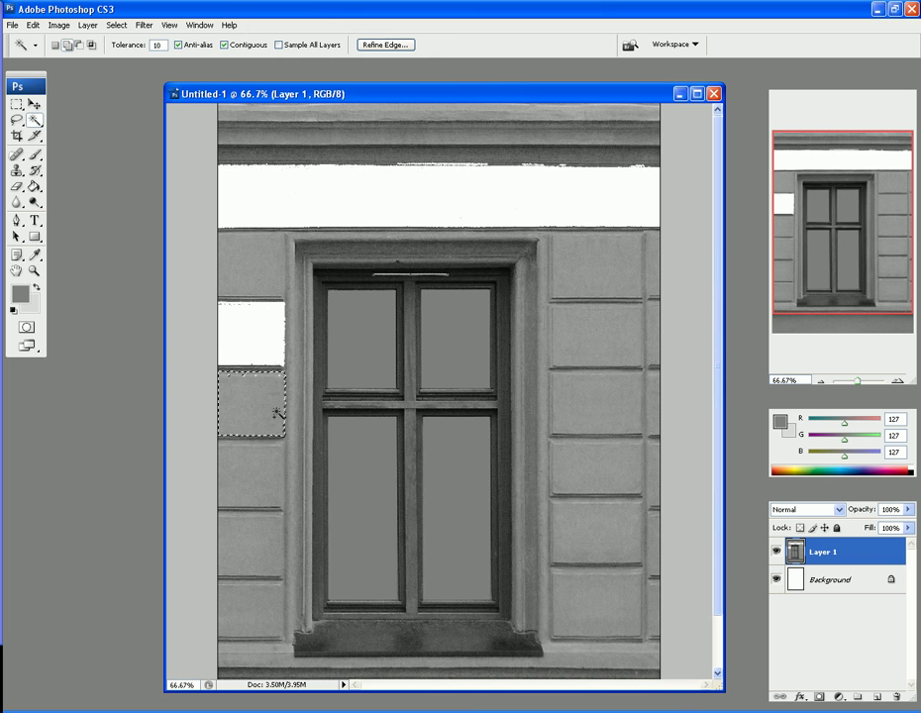
{"action": "left_click", "coordinate": [251, 383], "text": "shift"}
{"action": "key", "text": "Delete"}
{"action": "key", "text": "ctrl+d"}
Step: Clear the lower left panels, then step back with Ctrl+Alt+Z so only three stay white
{"action": "left_click", "coordinate": [248, 468]}
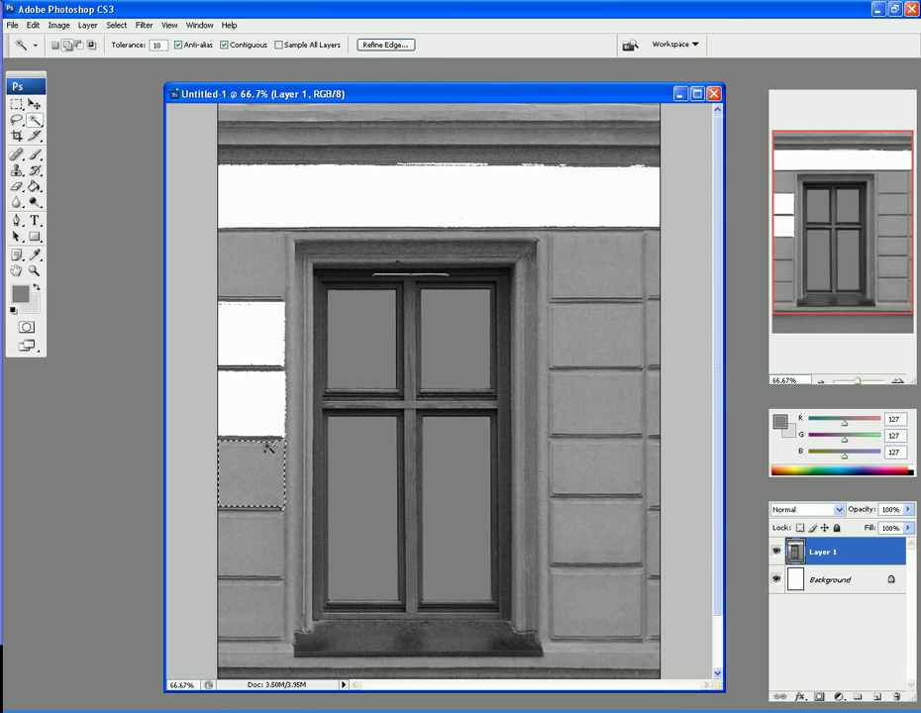
{"action": "key", "text": "Delete"}
{"action": "left_click", "coordinate": [242, 553]}
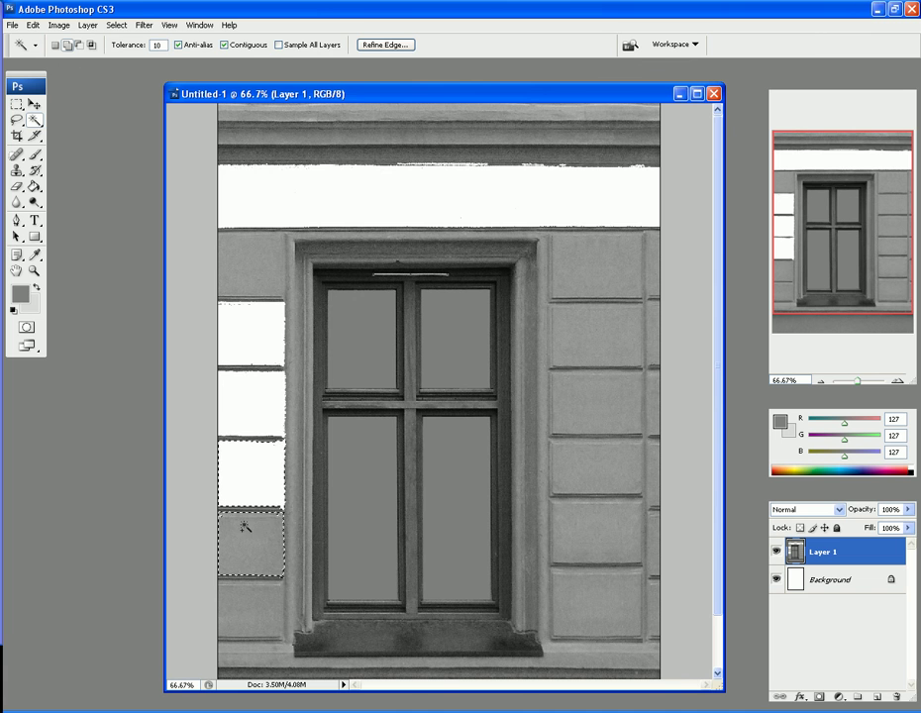
{"action": "key", "text": "Delete"}
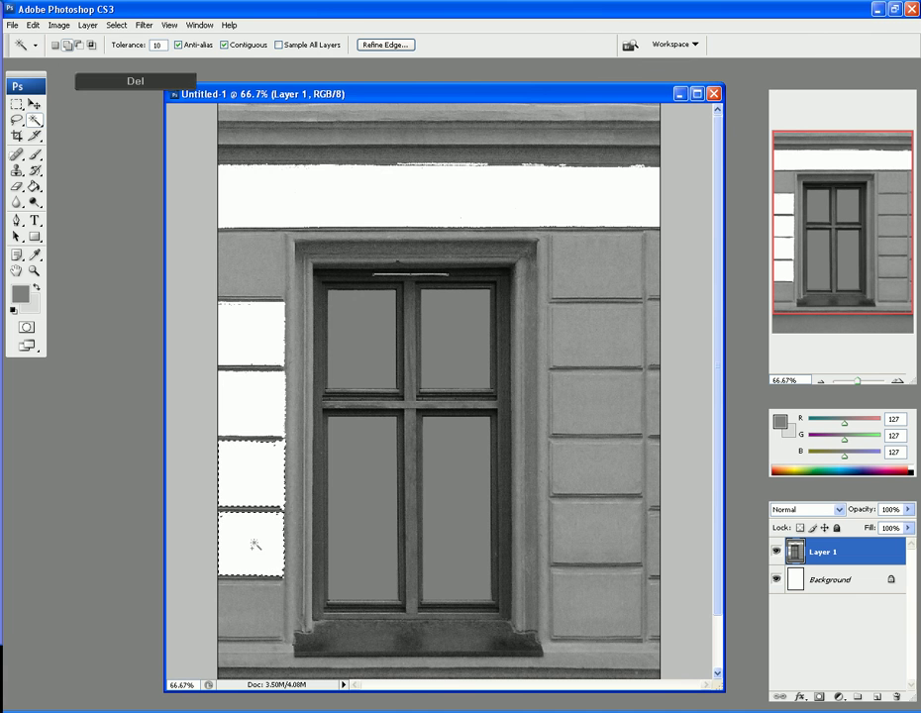
{"action": "left_click", "coordinate": [264, 598]}
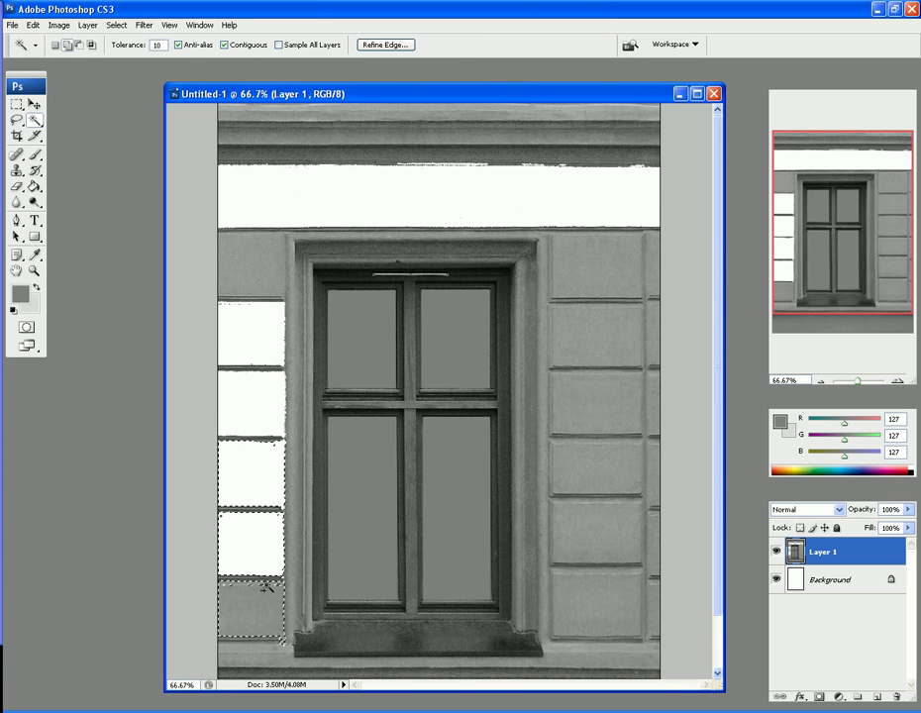
{"action": "key", "text": "Delete"}
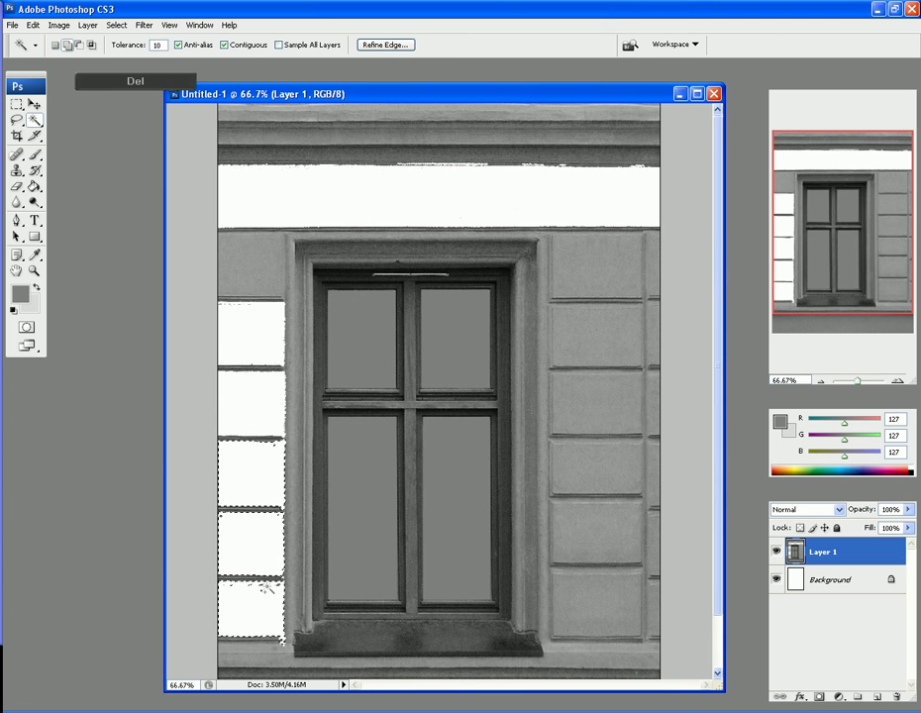
{"action": "left_click", "coordinate": [236, 656], "text": "shift"}
{"action": "key", "text": "ctrl+d"}
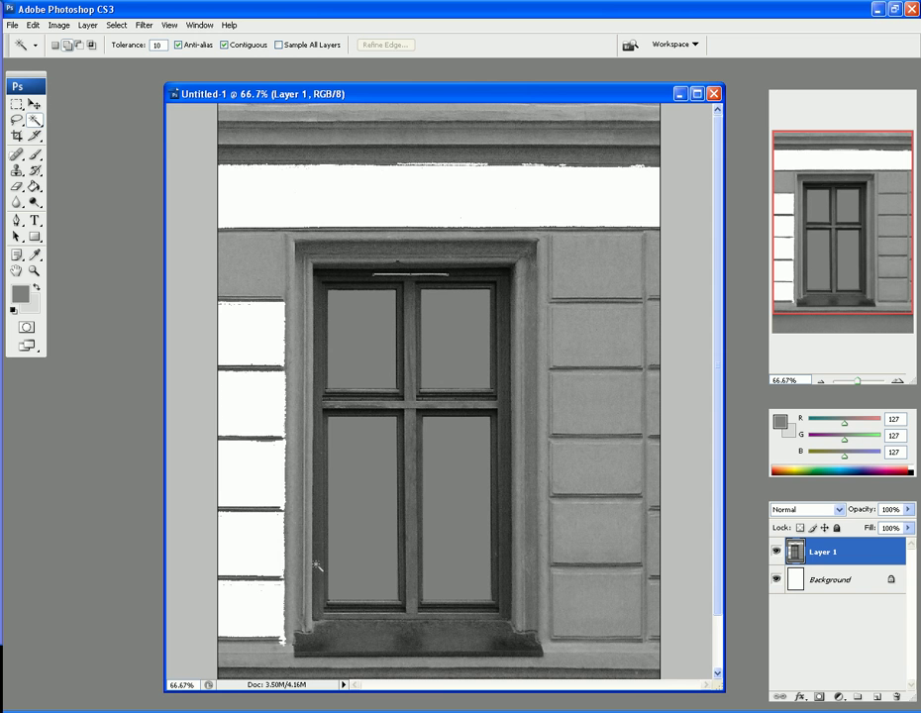
{"action": "key", "text": "ctrl+alt+z"}
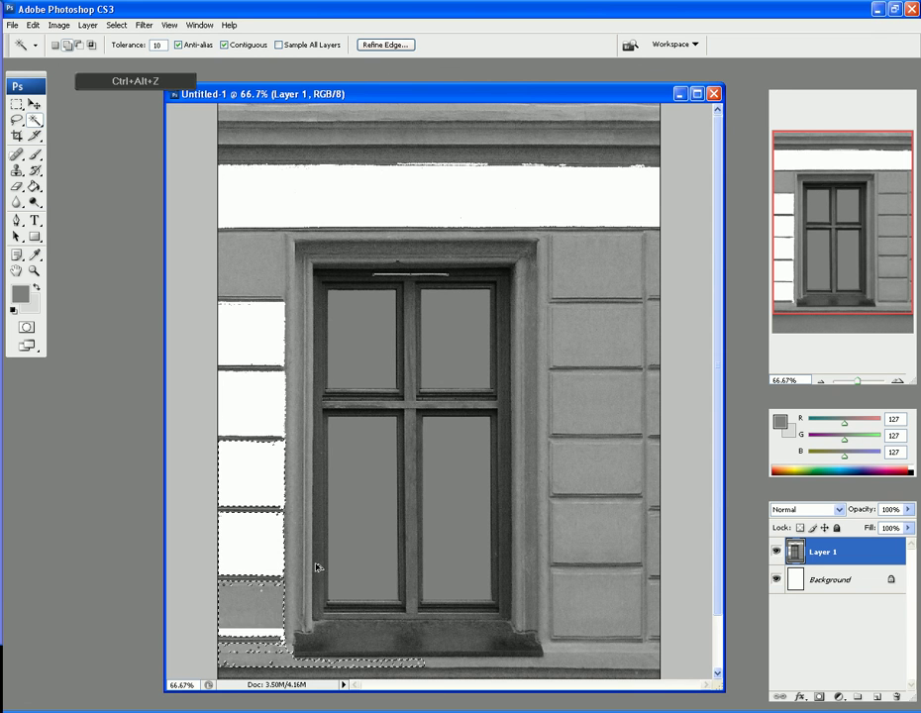
{"action": "key", "text": "ctrl+alt+z"}
{"action": "key", "text": "ctrl+alt+z"}
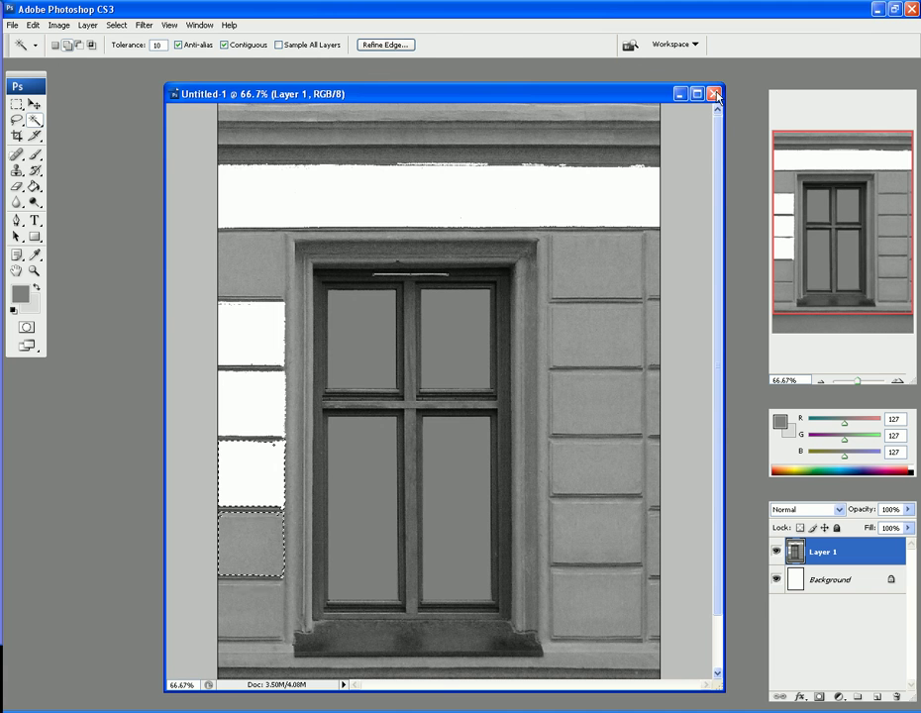
Step: Close the edited texture without saving and reopen tut_diffuse_1.jpg, repositioning its window
{"action": "left_click", "coordinate": [715, 94]}
{"action": "left_click", "coordinate": [466, 380]}
{"action": "left_click", "coordinate": [12, 27]}
{"action": "mouse_move", "coordinate": [51, 104]}
{"action": "left_click", "coordinate": [128, 53]}
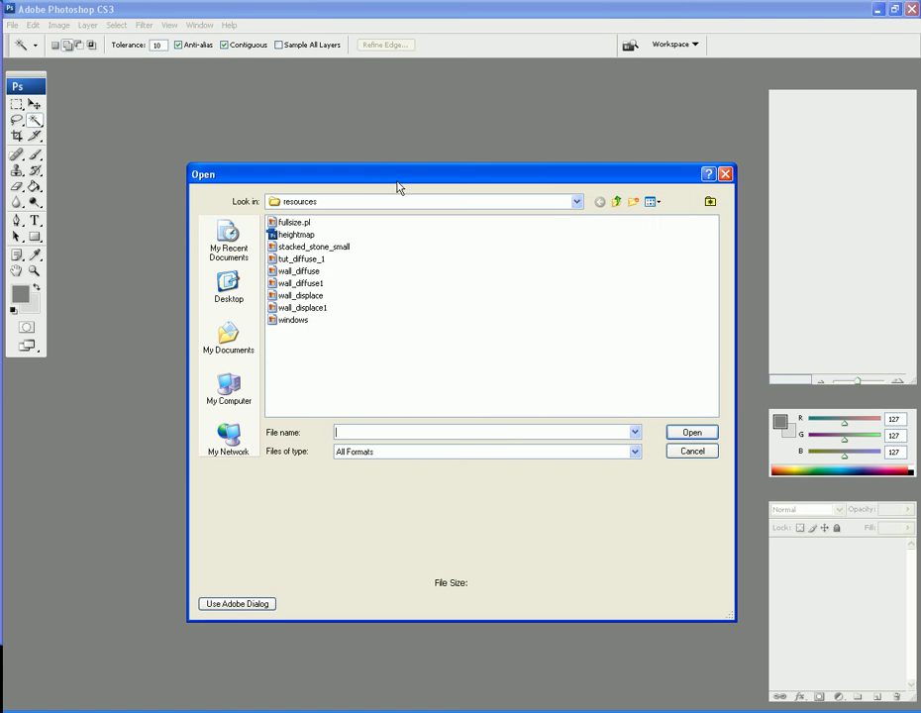
{"action": "double_click", "coordinate": [304, 260]}
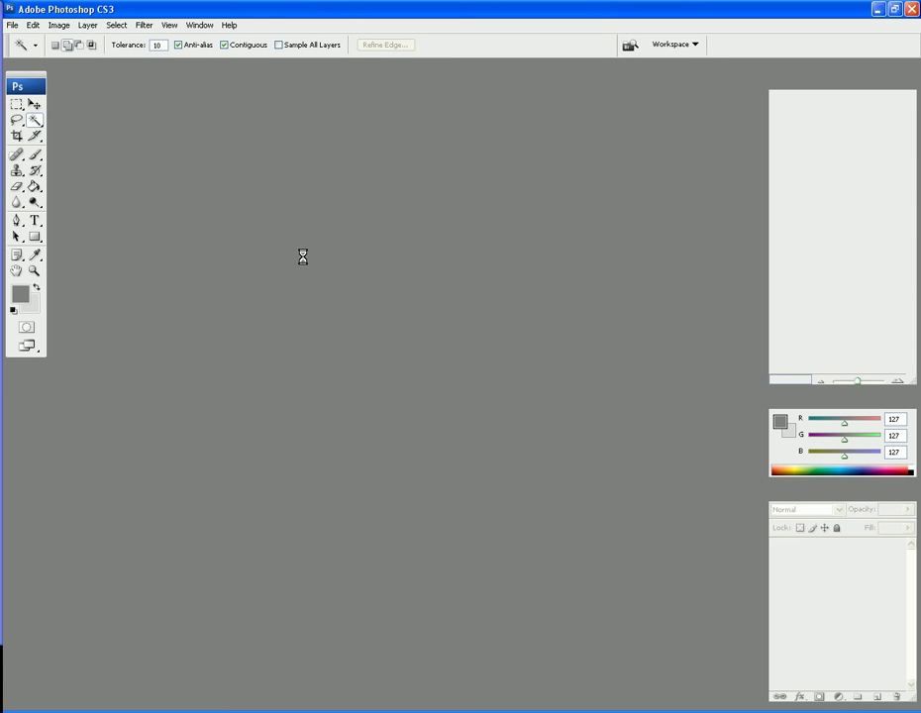
{"action": "left_click_drag", "start_coordinate": [127, 67], "coordinate": [304, 131]}
{"action": "left_click", "coordinate": [58, 25]}
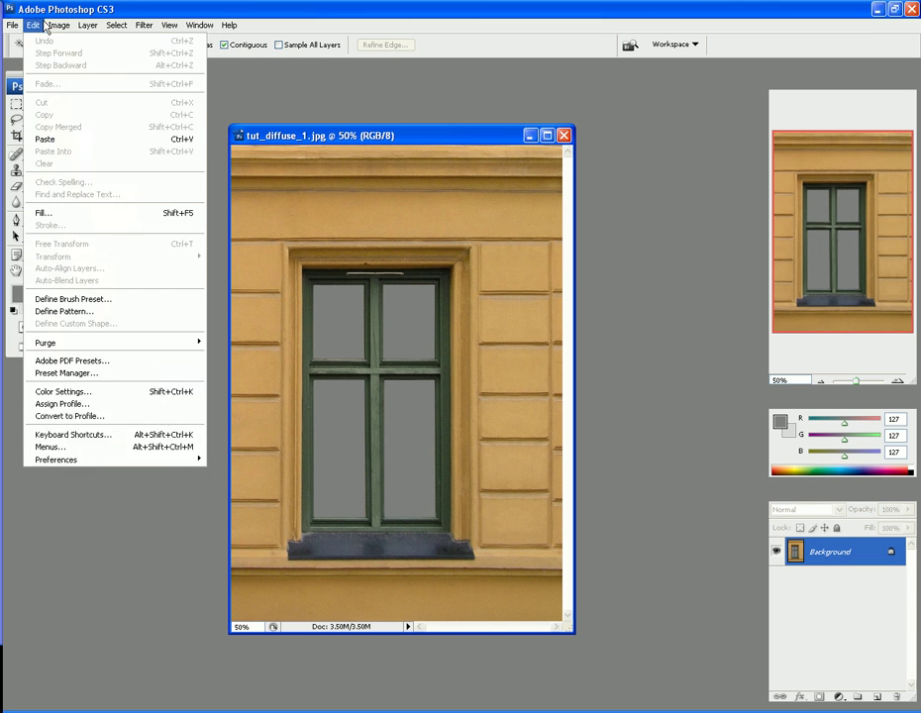
Step: Desaturate the reopened photo and enlarge its document window
{"action": "mouse_move", "coordinate": [139, 67]}
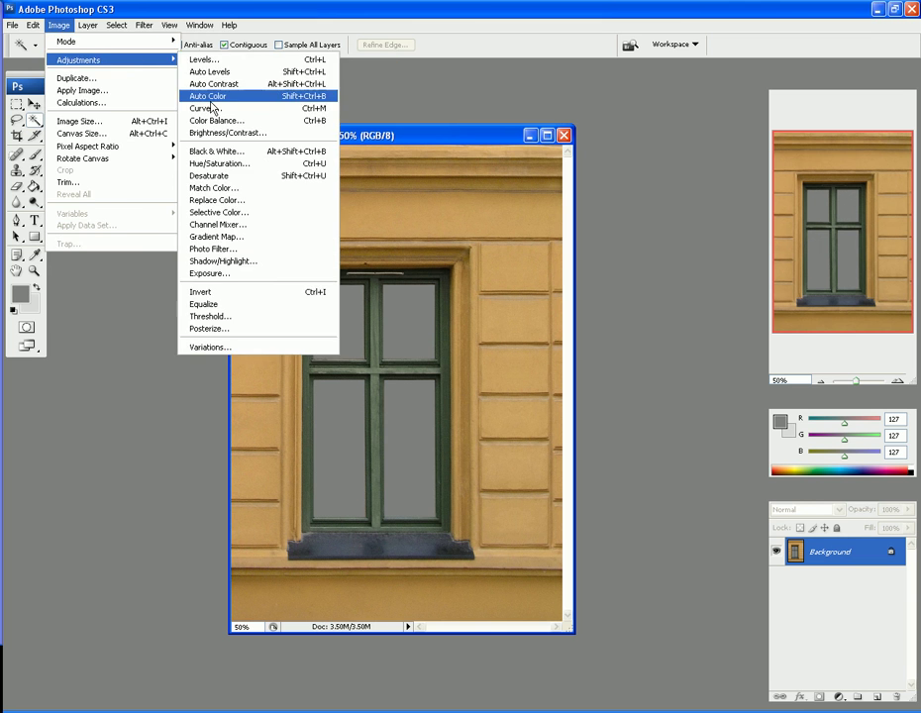
{"action": "left_click", "coordinate": [209, 175]}
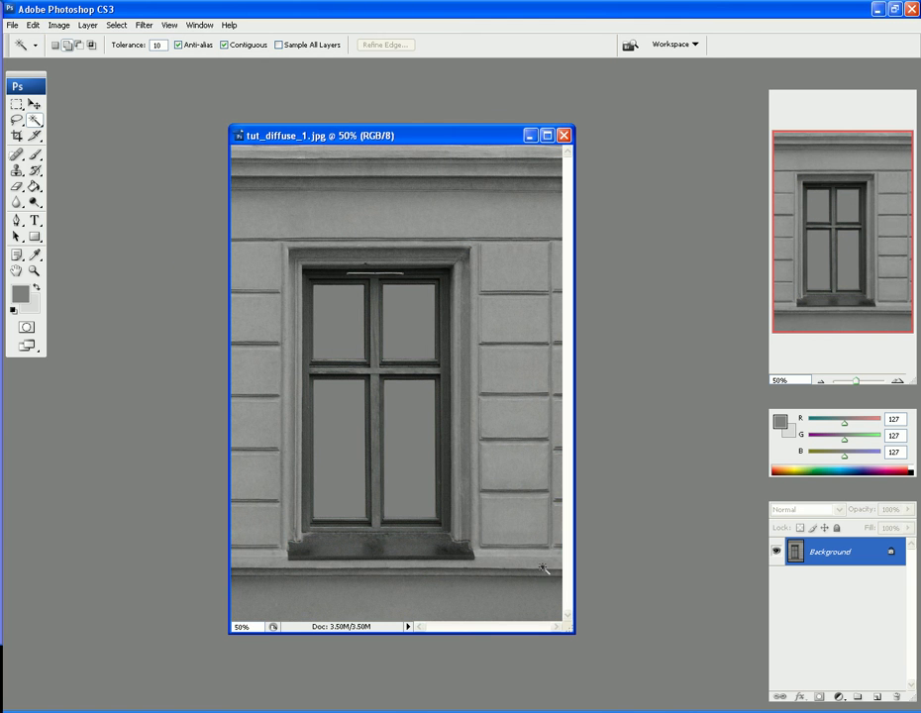
{"action": "left_click_drag", "start_coordinate": [573, 633], "coordinate": [760, 698]}
{"action": "left_click_drag", "start_coordinate": [313, 135], "coordinate": [194, 65]}
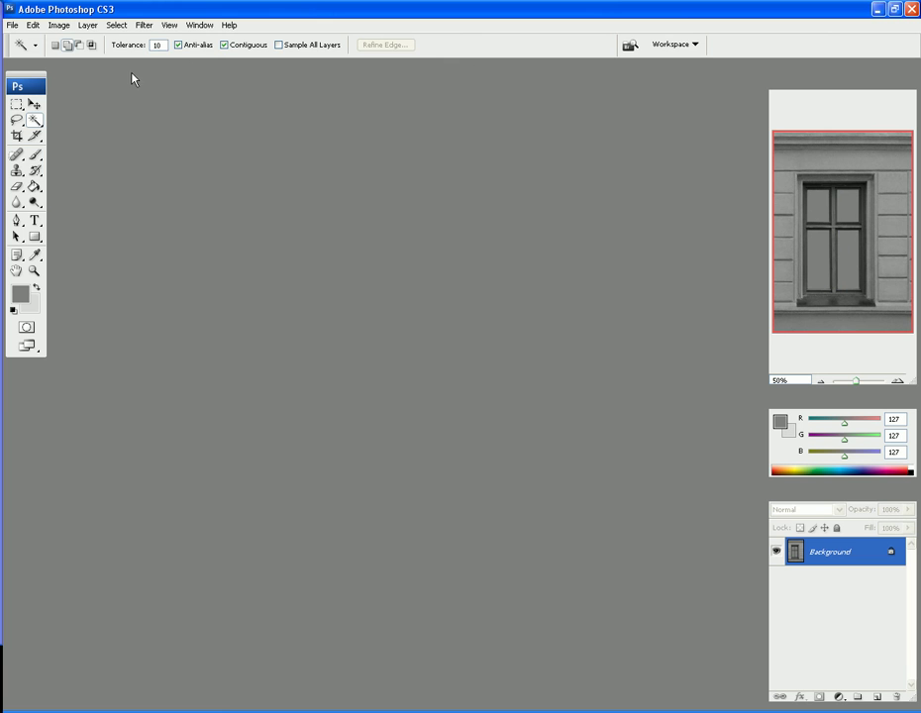
{"action": "left_click_drag", "start_coordinate": [136, 67], "coordinate": [138, 66]}
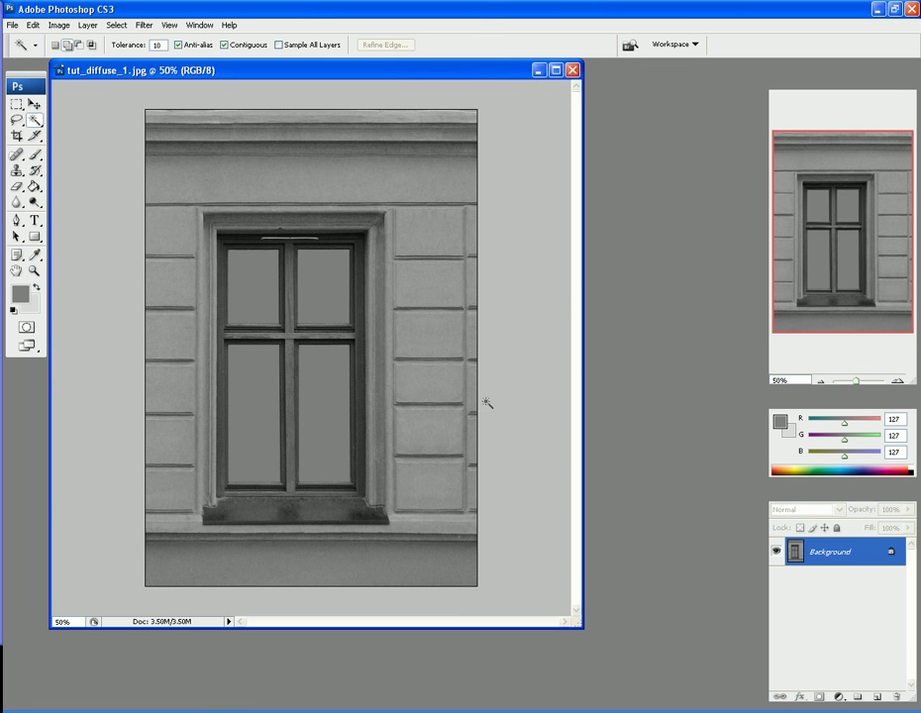
{"action": "left_click_drag", "start_coordinate": [581, 628], "coordinate": [765, 709]}
Step: Zoom the image to 100% and switch to the Rectangular Marquee tool
{"action": "key", "text": "ctrl+KP_Add"}
{"action": "key", "text": "ctrl+KP_Add"}
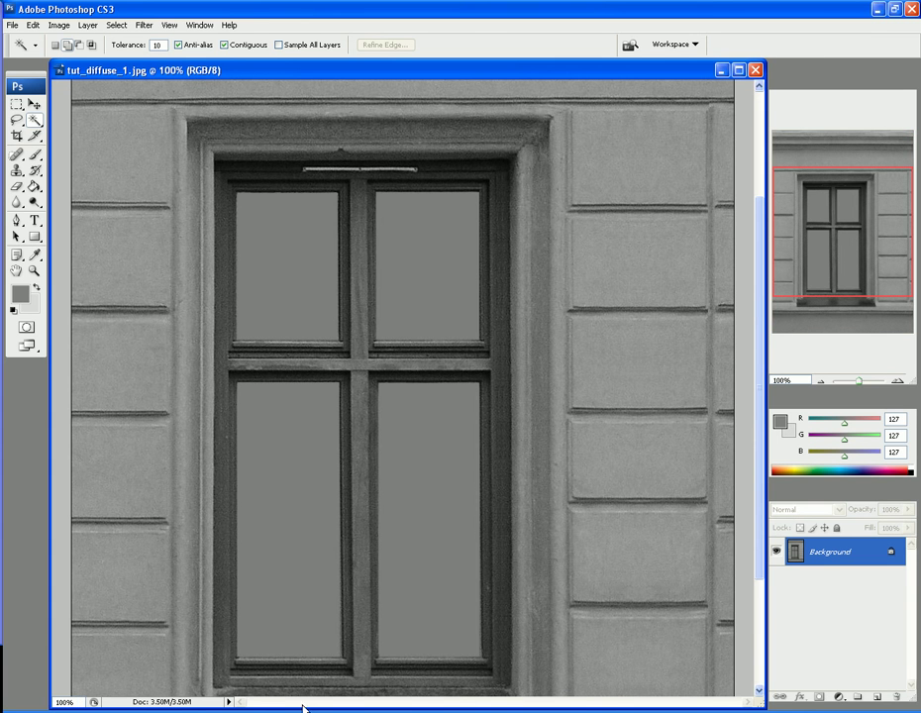
{"action": "scroll", "coordinate": [132, 500], "scroll_direction": "up", "scroll_amount": 2}
{"action": "scroll", "coordinate": [132, 500], "scroll_direction": "up", "scroll_amount": 2}
{"action": "scroll", "coordinate": [132, 496], "scroll_direction": "down", "scroll_amount": 2}
{"action": "key", "text": "m"}
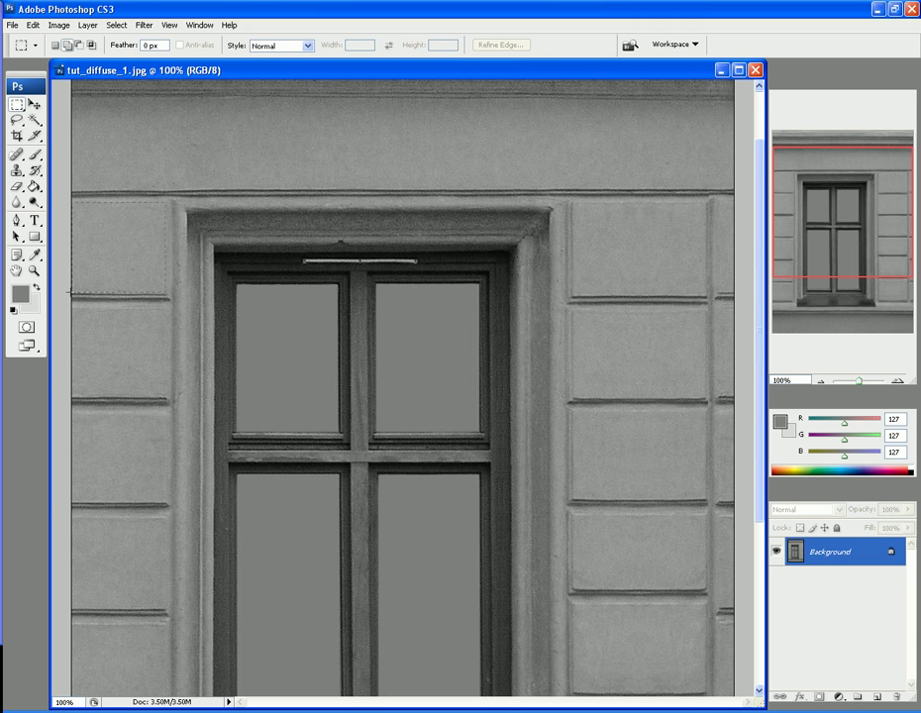
Step: Marquee-select the five wall panels left of the window
{"action": "left_click_drag", "start_coordinate": [68, 293], "coordinate": [69, 294]}
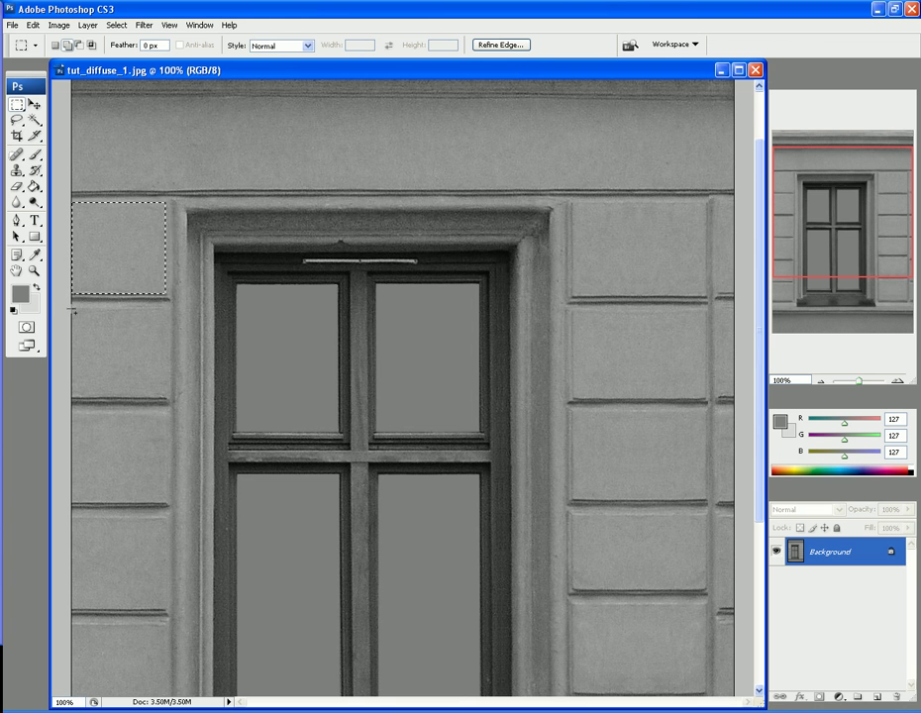
{"action": "left_click_drag", "start_coordinate": [164, 309], "coordinate": [109, 362]}
{"action": "left_click_drag", "start_coordinate": [61, 398], "coordinate": [61, 398]}
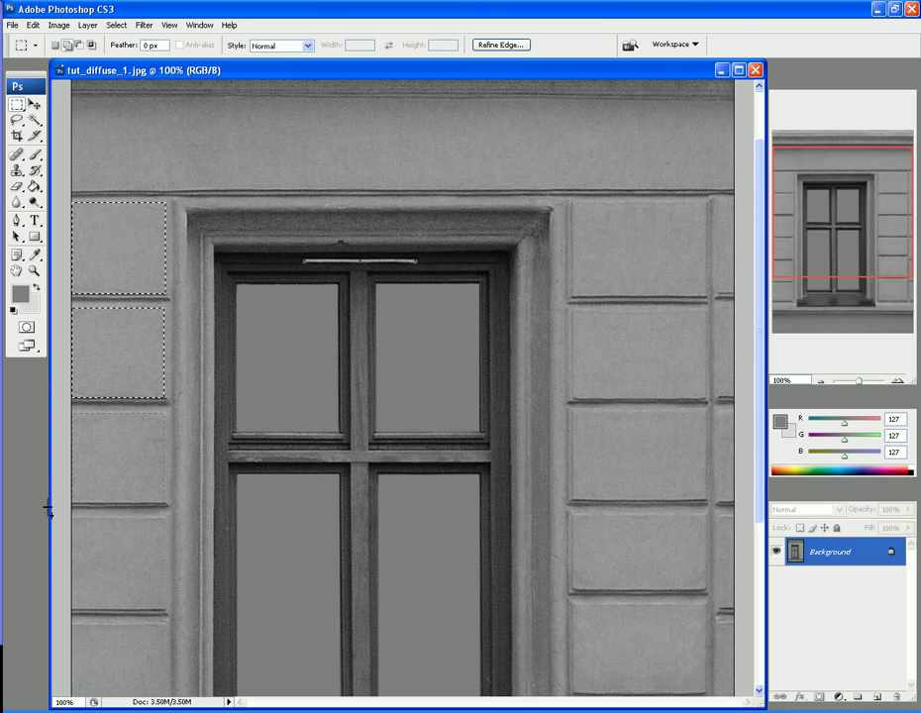
{"action": "scroll", "coordinate": [119, 535], "scroll_direction": "down", "scroll_amount": 4}
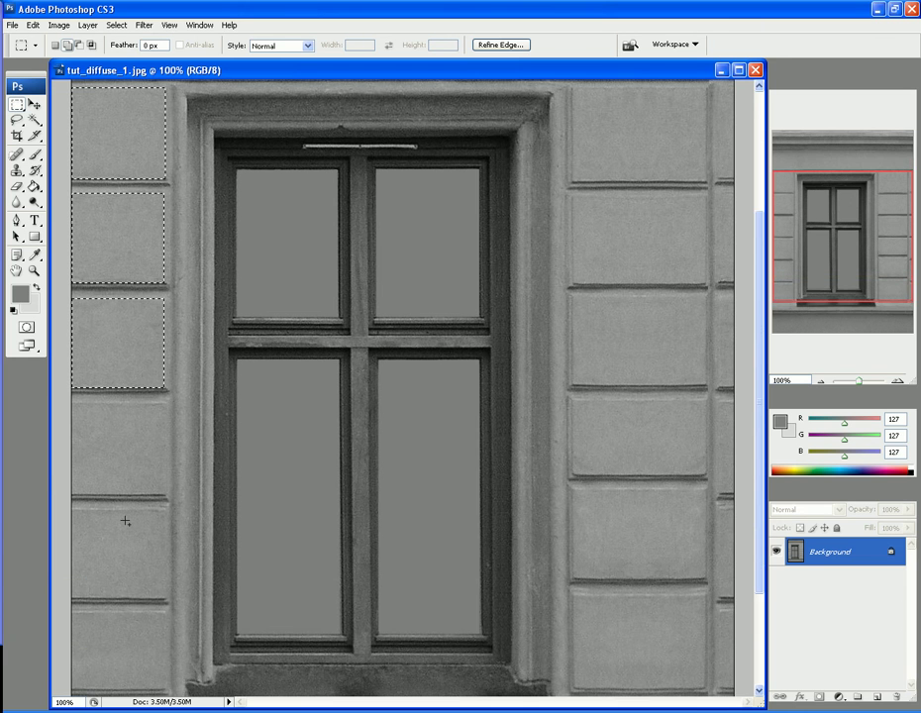
{"action": "left_click_drag", "start_coordinate": [165, 401], "coordinate": [79, 483]}
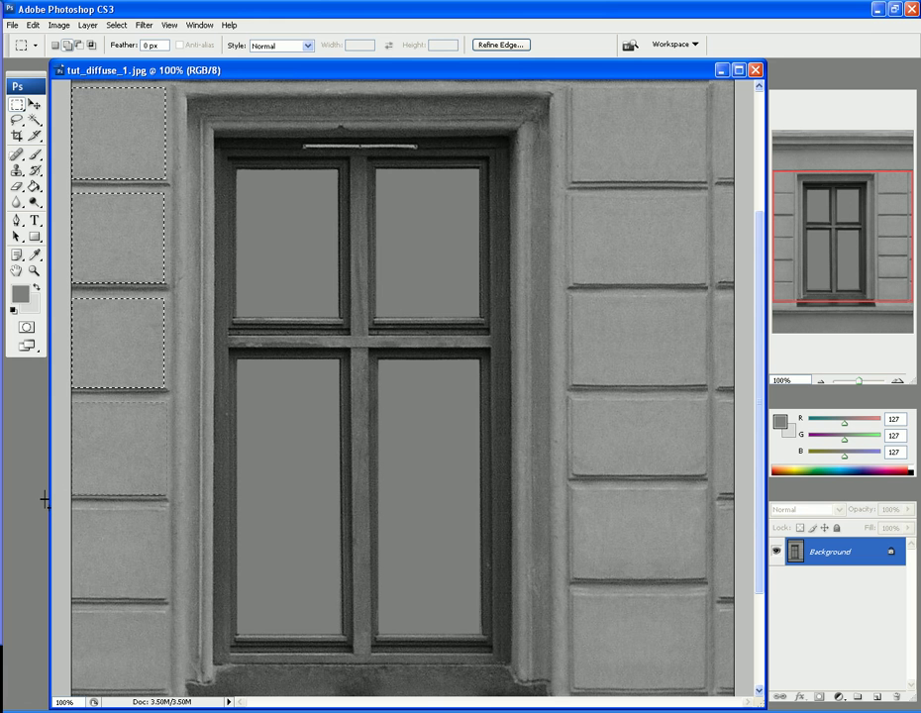
{"action": "scroll", "coordinate": [168, 404], "scroll_direction": "down", "scroll_amount": 4}
{"action": "left_click_drag", "start_coordinate": [168, 404], "coordinate": [67, 496]}
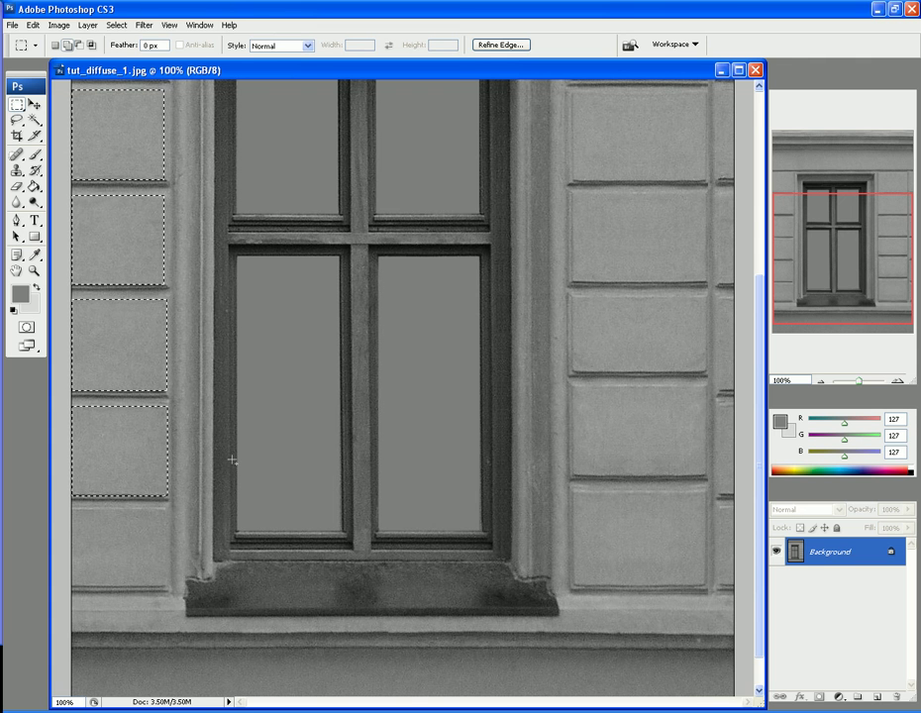
{"action": "left_click_drag", "start_coordinate": [165, 508], "coordinate": [54, 587]}
{"action": "scroll", "coordinate": [396, 396], "scroll_direction": "down", "scroll_amount": 1}
{"action": "scroll", "coordinate": [328, 465], "scroll_direction": "up", "scroll_amount": 4}
{"action": "scroll", "coordinate": [328, 466], "scroll_direction": "down", "scroll_amount": 2}
{"action": "scroll", "coordinate": [328, 466], "scroll_direction": "up", "scroll_amount": 4}
{"action": "scroll", "coordinate": [328, 465], "scroll_direction": "up", "scroll_amount": 2}
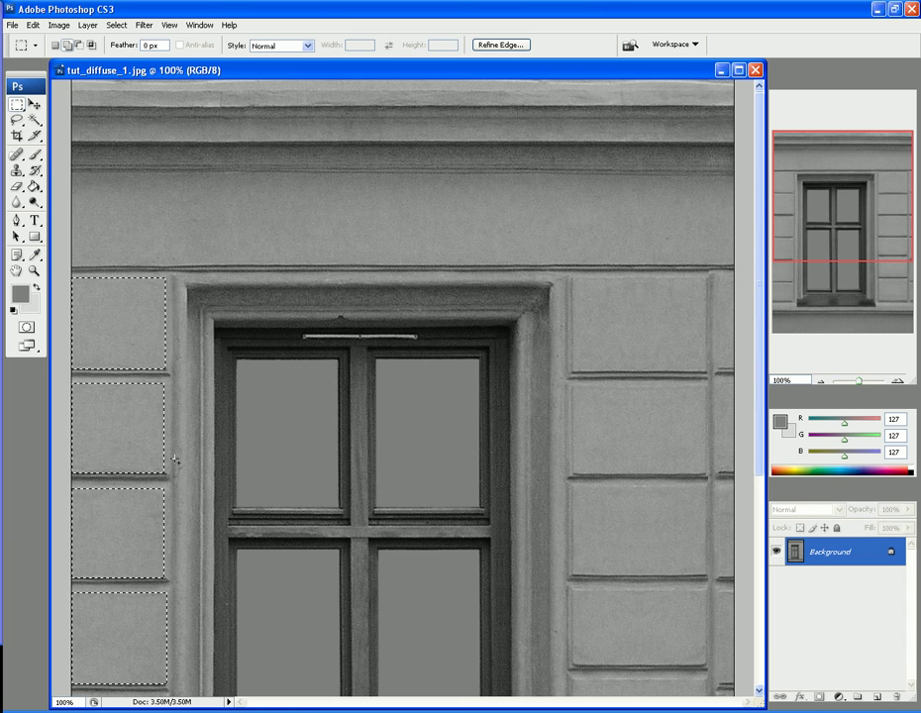
{"action": "key", "text": "ctrl+minus"}
{"action": "key", "text": "ctrl+plus"}
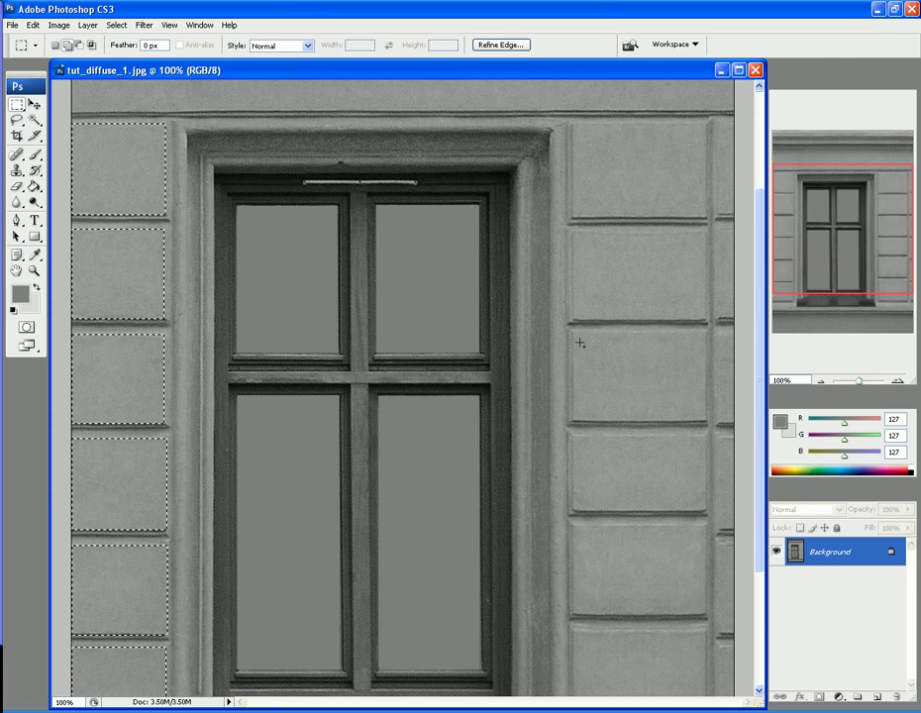
Step: Add the plain wall band above the window and the right wall panels to the selection
{"action": "scroll", "coordinate": [342, 256], "scroll_direction": "up", "scroll_amount": 3}
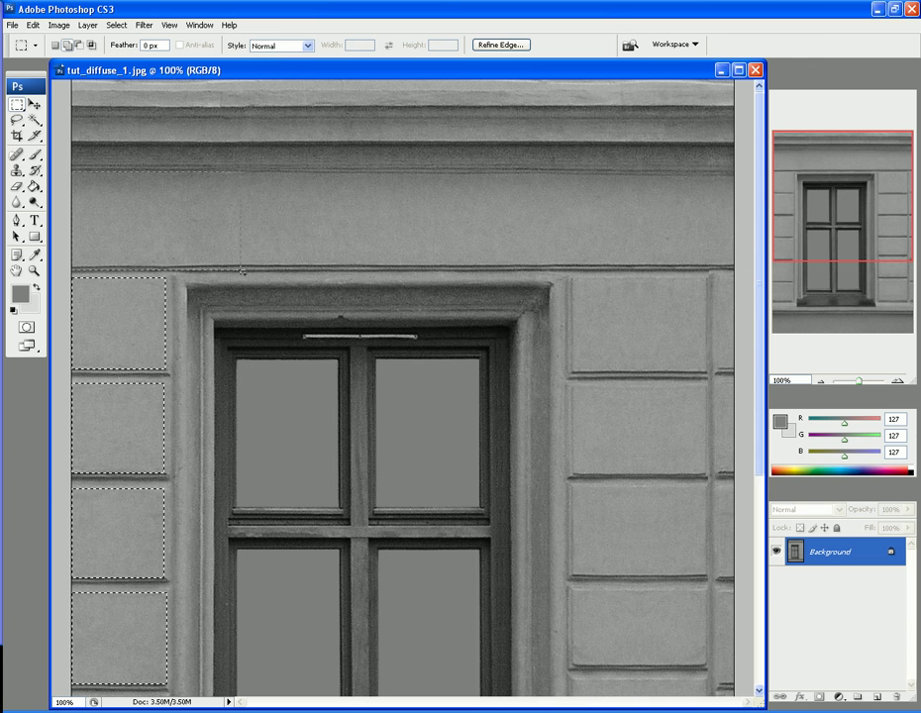
{"action": "left_click_drag", "start_coordinate": [72, 172], "coordinate": [738, 265]}
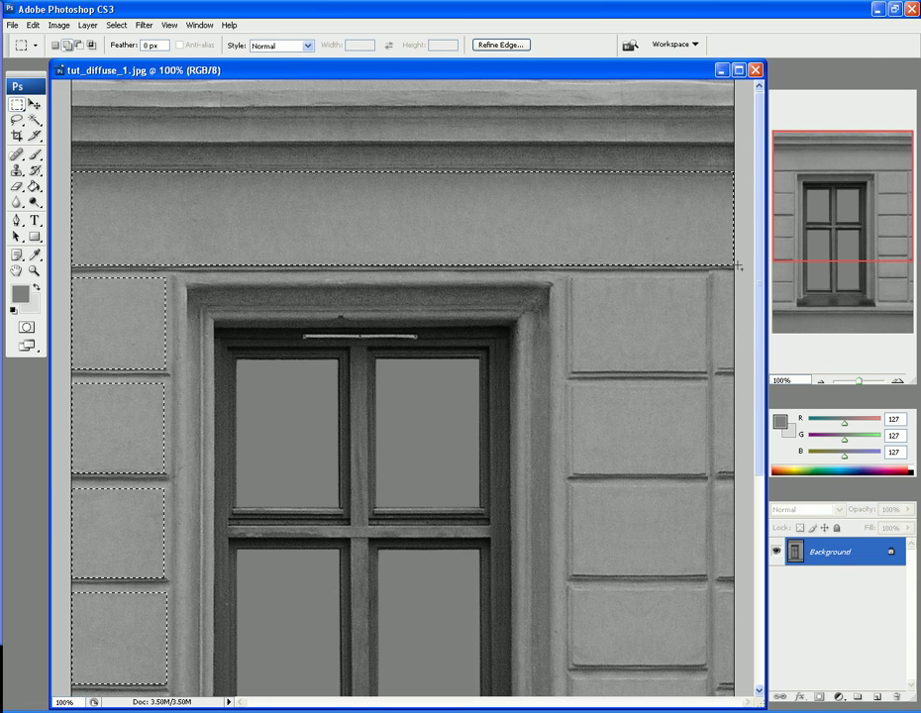
{"action": "scroll", "coordinate": [718, 268], "scroll_direction": "down", "scroll_amount": 2}
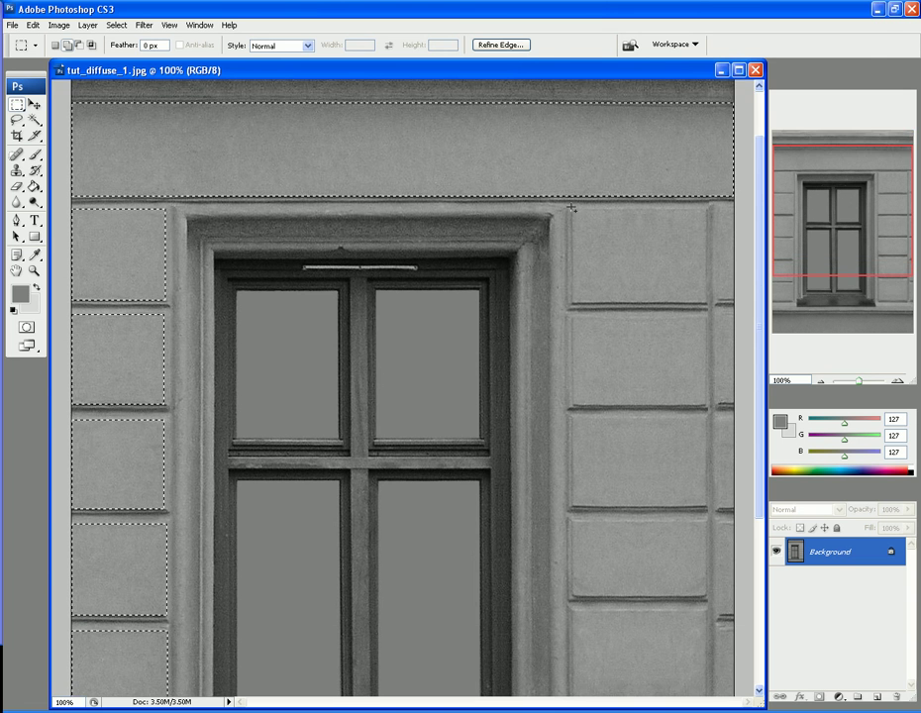
{"action": "left_click_drag", "start_coordinate": [572, 208], "coordinate": [636, 267]}
{"action": "left_click_drag", "start_coordinate": [697, 281], "coordinate": [704, 303]}
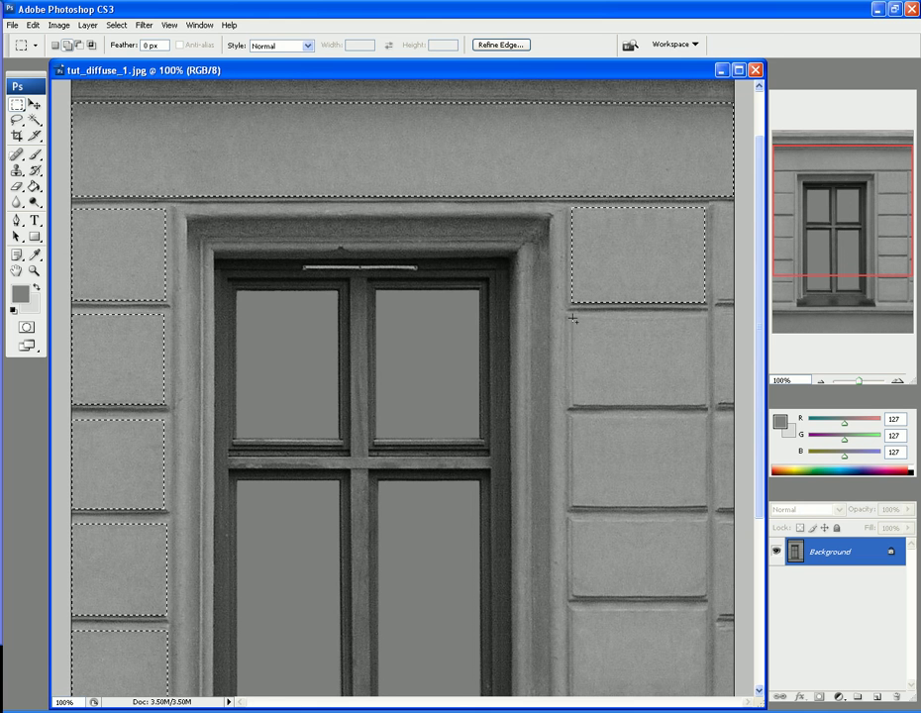
{"action": "left_click_drag", "start_coordinate": [572, 317], "coordinate": [708, 404]}
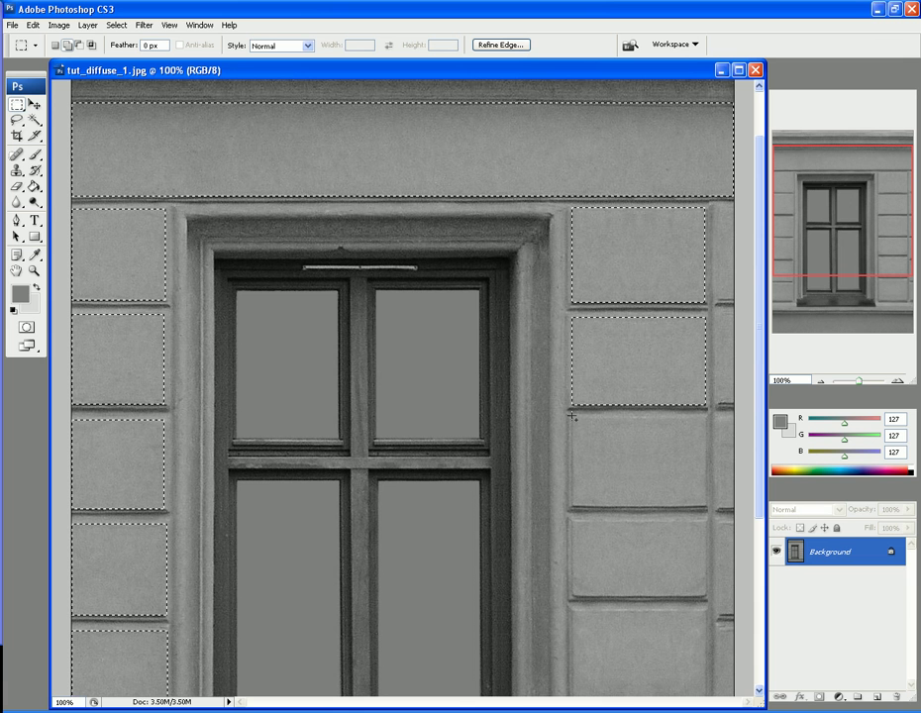
{"action": "left_click_drag", "start_coordinate": [693, 512], "coordinate": [699, 507]}
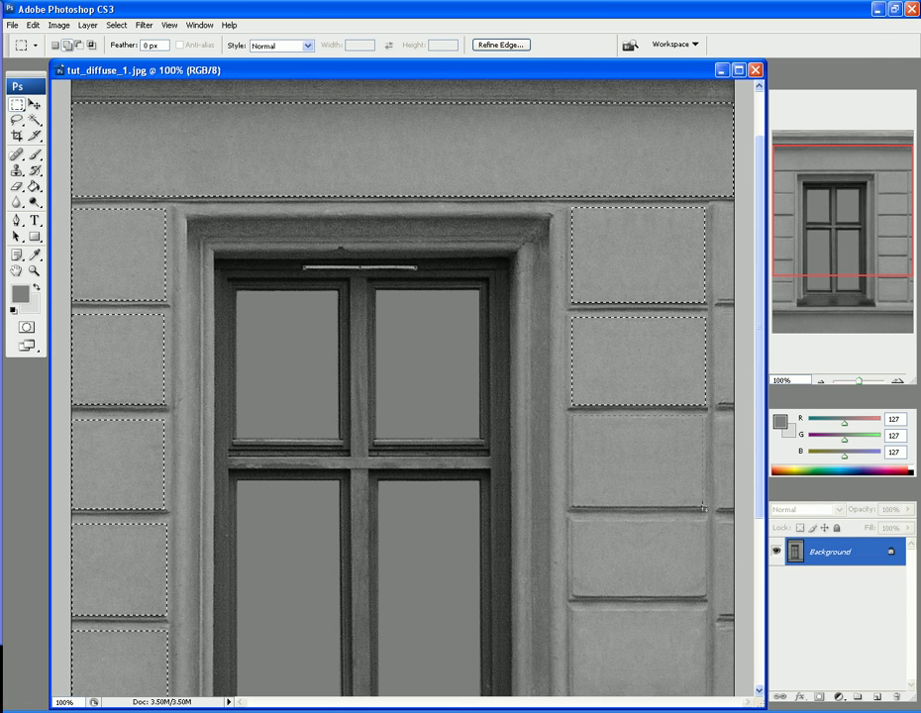
{"action": "scroll", "coordinate": [706, 506], "scroll_direction": "down", "scroll_amount": 2}
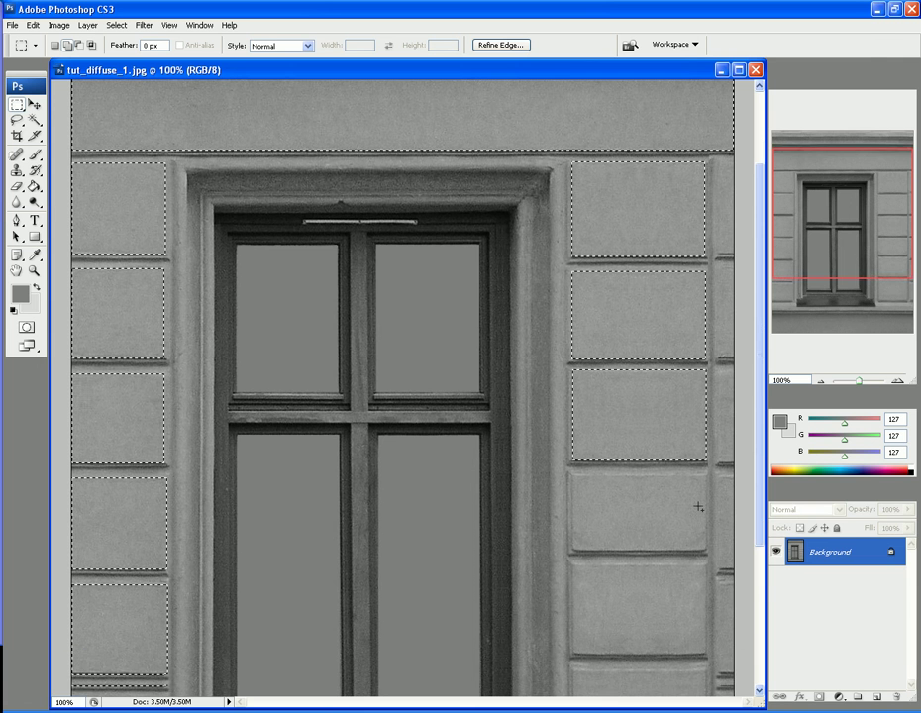
{"action": "scroll", "coordinate": [698, 506], "scroll_direction": "down", "scroll_amount": 3}
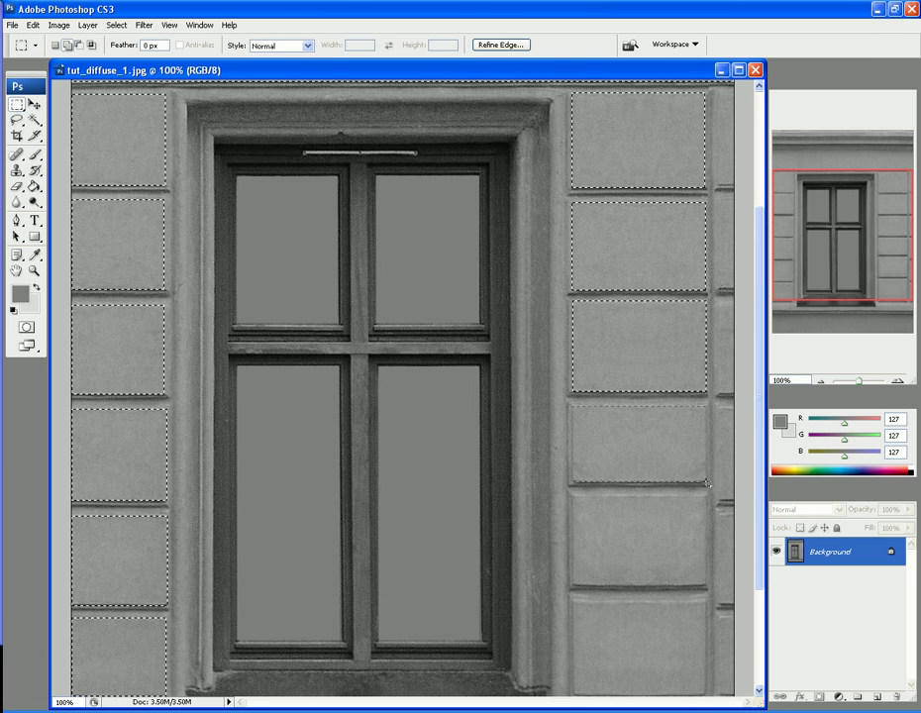
{"action": "scroll", "coordinate": [633, 479], "scroll_direction": "down", "scroll_amount": 1}
{"action": "scroll", "coordinate": [633, 478], "scroll_direction": "down", "scroll_amount": 5}
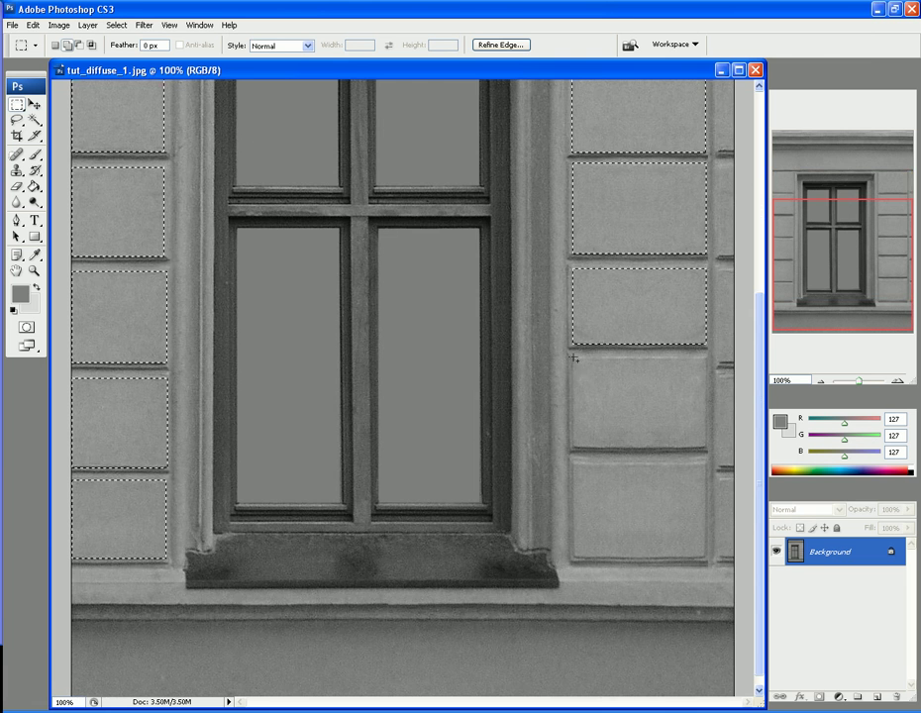
{"action": "left_click_drag", "start_coordinate": [573, 358], "coordinate": [654, 426]}
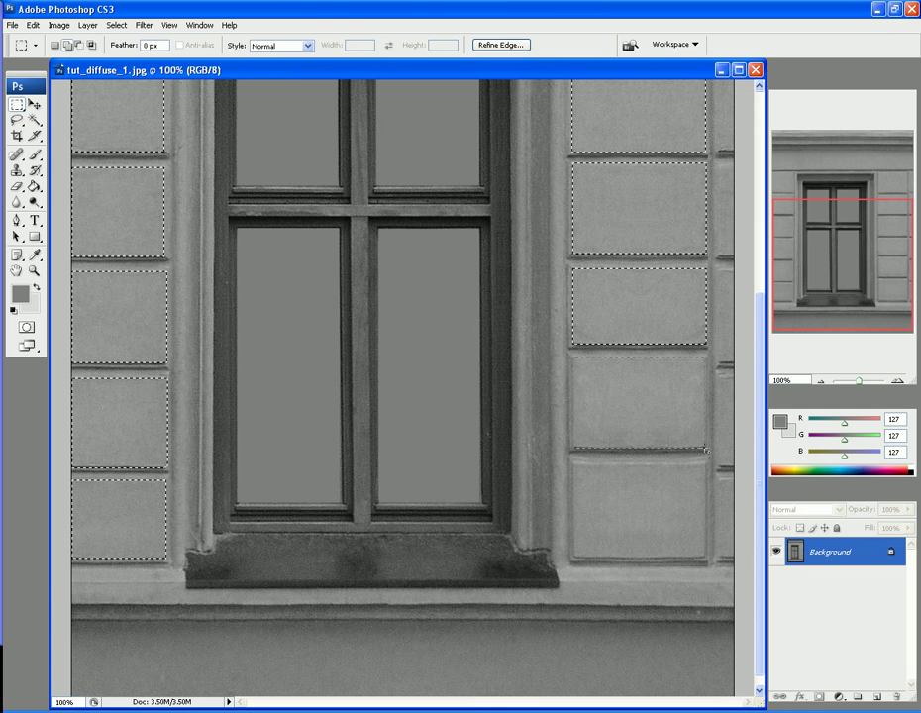
{"action": "scroll", "coordinate": [701, 449], "scroll_direction": "down", "scroll_amount": 1}
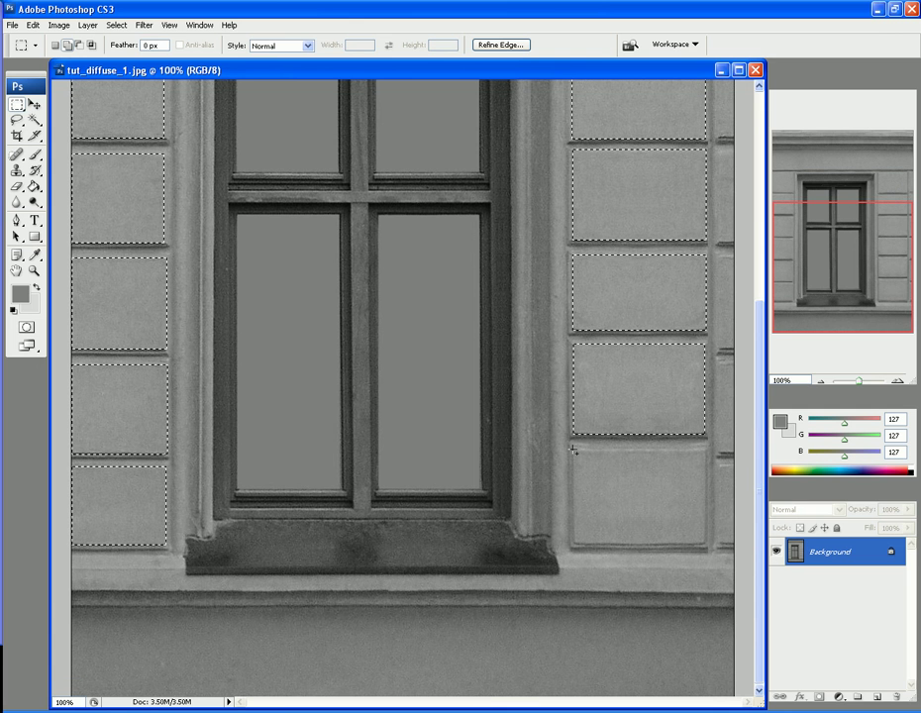
{"action": "left_click_drag", "start_coordinate": [629, 450], "coordinate": [629, 520]}
{"action": "left_click_drag", "start_coordinate": [706, 545], "coordinate": [707, 545]}
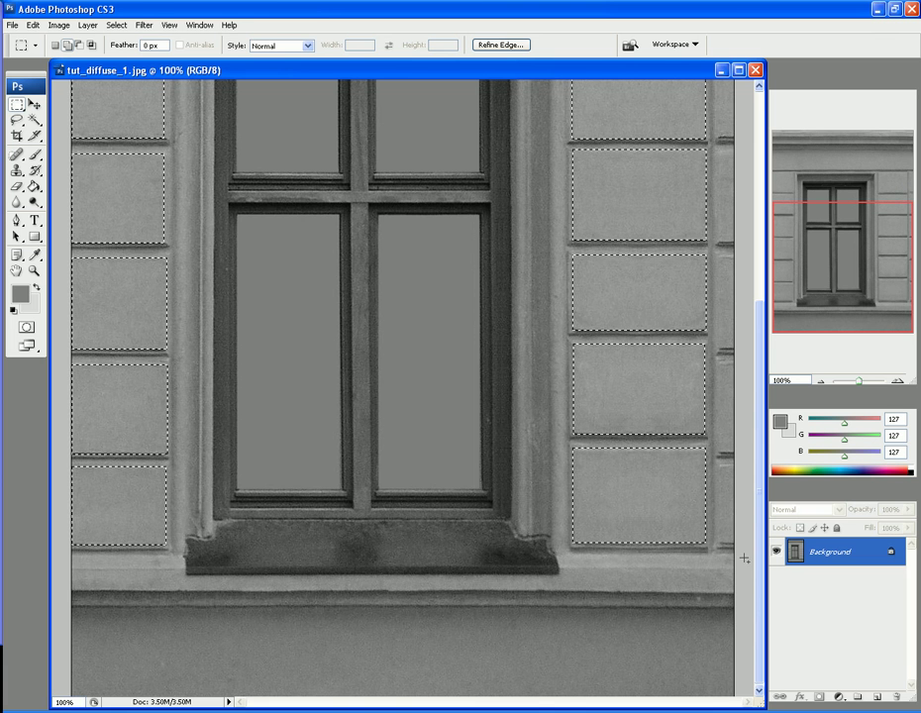
{"action": "scroll", "coordinate": [744, 557], "scroll_direction": "up", "scroll_amount": 3}
{"action": "scroll", "coordinate": [742, 557], "scroll_direction": "up", "scroll_amount": 6}
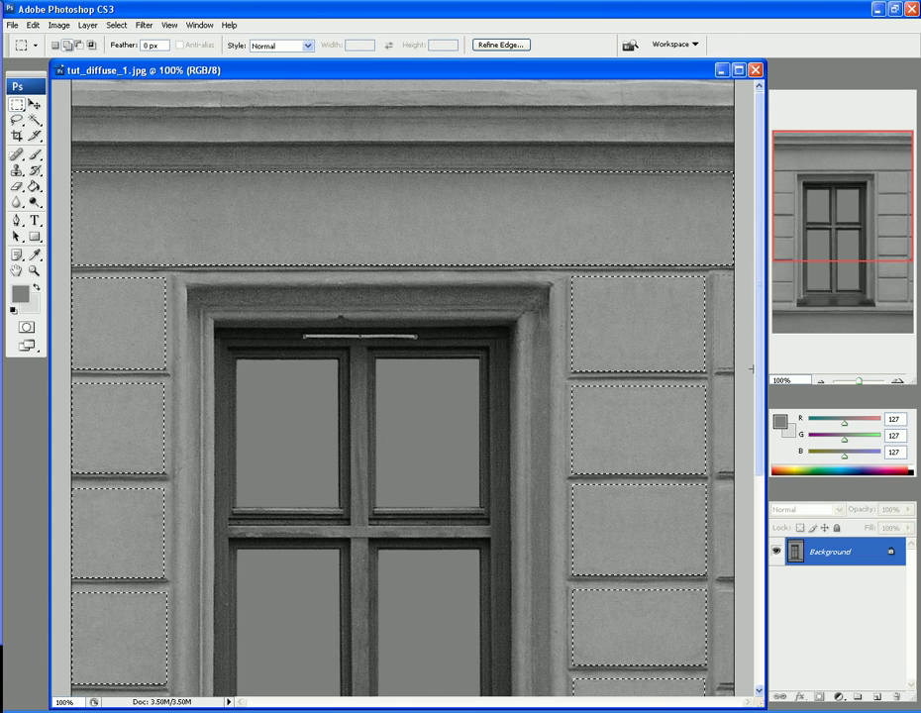
Step: Add two right-edge wall strips, fill the selection with light grey and deselect
{"action": "left_click_drag", "start_coordinate": [751, 369], "coordinate": [713, 275]}
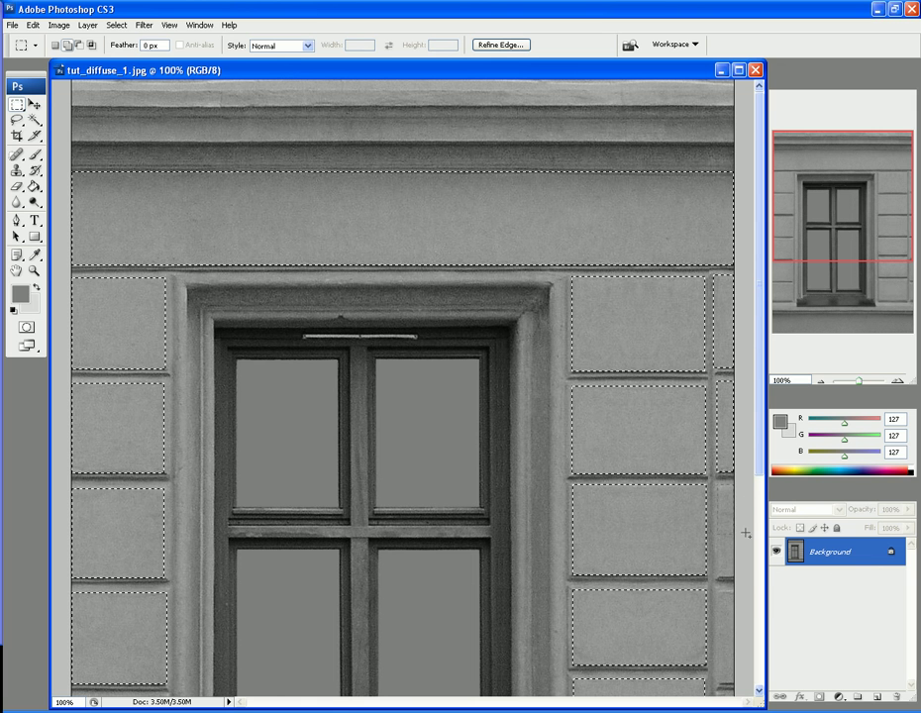
{"action": "scroll", "coordinate": [699, 617], "scroll_direction": "down", "scroll_amount": 3}
{"action": "scroll", "coordinate": [700, 622], "scroll_direction": "down", "scroll_amount": 5}
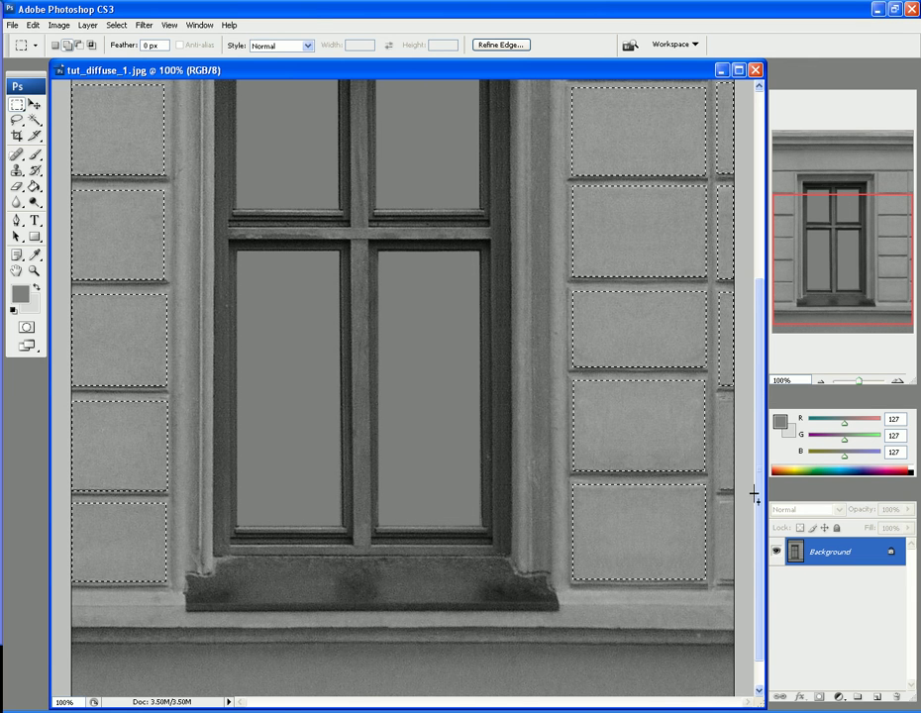
{"action": "left_click_drag", "start_coordinate": [734, 396], "coordinate": [717, 489]}
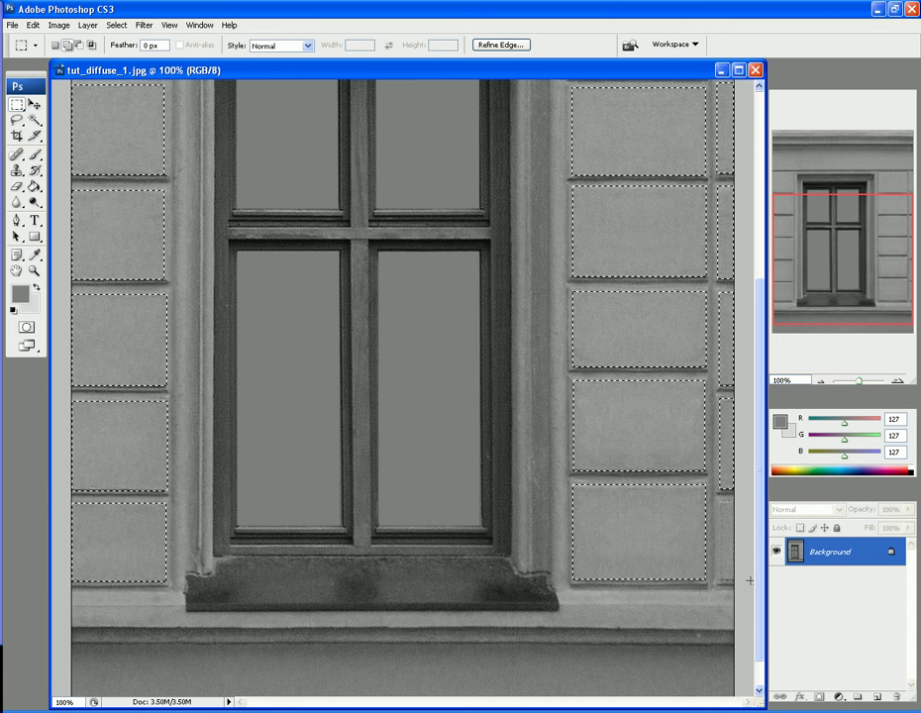
{"action": "scroll", "coordinate": [734, 546], "scroll_direction": "up", "scroll_amount": 5}
{"action": "scroll", "coordinate": [734, 545], "scroll_direction": "up", "scroll_amount": 2}
{"action": "scroll", "coordinate": [699, 528], "scroll_direction": "down", "scroll_amount": 2}
{"action": "key", "text": "ctrl+BackSpace"}
{"action": "key", "text": "ctrl+d"}
{"action": "key", "text": "ctrl+minus"}
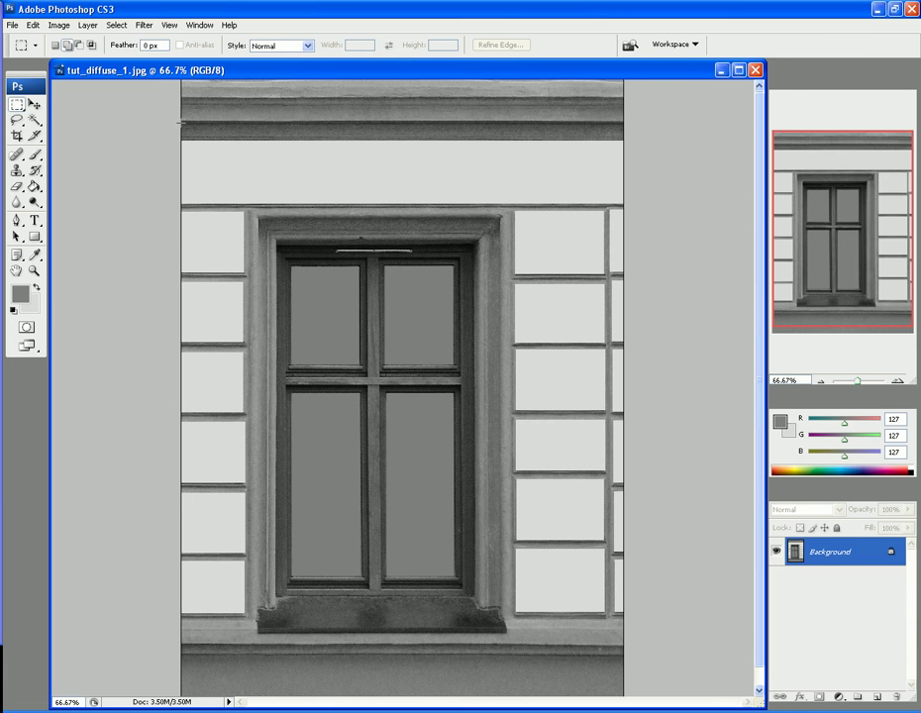
Step: Set the foreground colour to the window glass grey sampled in the Color Picker
{"action": "left_click_drag", "start_coordinate": [183, 121], "coordinate": [628, 139]}
{"action": "key", "text": "ctrl+d"}
{"action": "left_click", "coordinate": [20, 294]}
{"action": "left_click_drag", "start_coordinate": [326, 350], "coordinate": [303, 344]}
{"action": "left_click", "coordinate": [717, 375]}
Step: Paint Bucket the band above the window and the six left wall bricks grey
{"action": "left_click", "coordinate": [35, 186]}
{"action": "left_click", "coordinate": [183, 179]}
{"action": "left_click", "coordinate": [213, 243]}
{"action": "left_click", "coordinate": [214, 313]}
{"action": "left_click", "coordinate": [211, 380]}
{"action": "left_click", "coordinate": [212, 445]}
{"action": "left_click", "coordinate": [213, 496]}
{"action": "left_click", "coordinate": [214, 571]}
Step: Fill the six wall bricks right of the window with the same grey
{"action": "left_click", "coordinate": [559, 572]}
{"action": "left_click", "coordinate": [553, 508]}
{"action": "left_click", "coordinate": [550, 444]}
{"action": "left_click", "coordinate": [544, 382]}
{"action": "left_click", "coordinate": [541, 315]}
{"action": "left_click", "coordinate": [539, 238]}
Step: Fill the six thin strips along the right edge with the grey
{"action": "left_click", "coordinate": [614, 239]}
{"action": "left_click", "coordinate": [616, 319]}
{"action": "left_click", "coordinate": [616, 379]}
{"action": "left_click", "coordinate": [616, 438]}
{"action": "left_click", "coordinate": [616, 507]}
{"action": "left_click", "coordinate": [616, 564]}
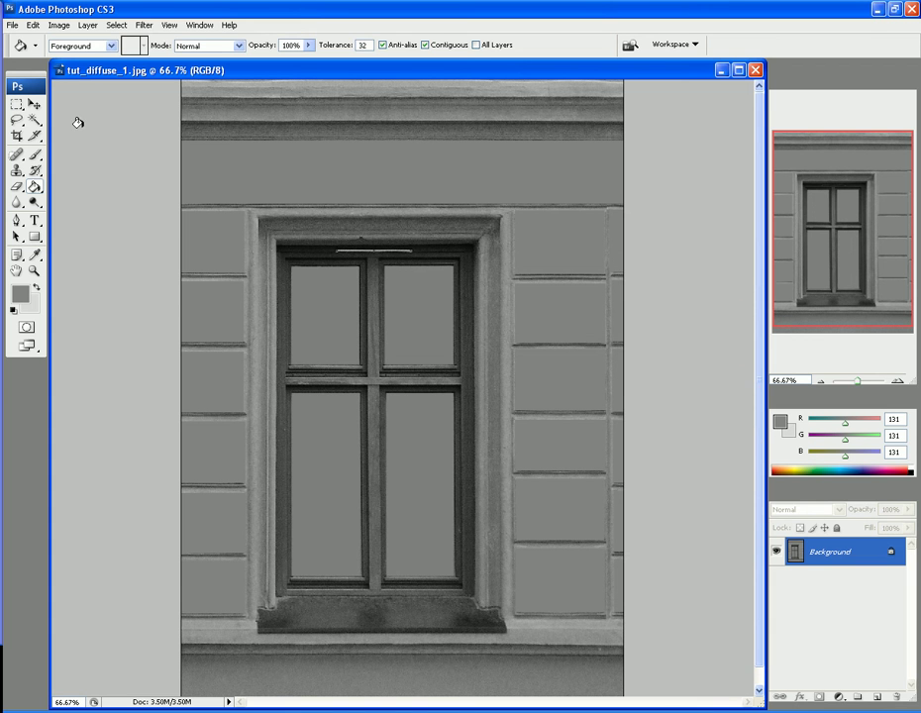
{"action": "left_click", "coordinate": [20, 293]}
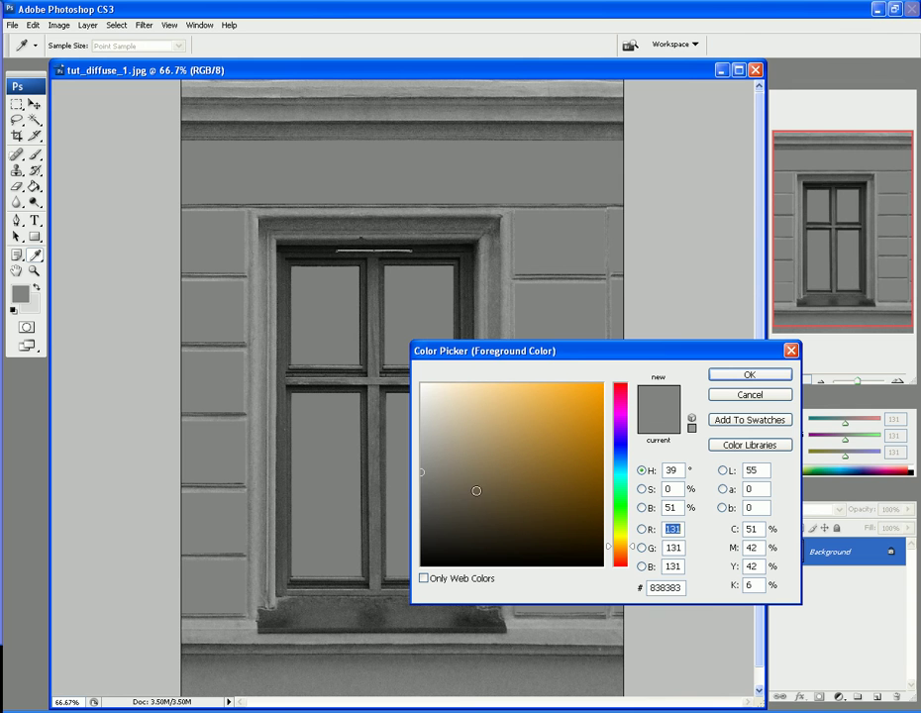
Step: Set the foreground colour to dark grey 646464 (RGB 100)
{"action": "left_click", "coordinate": [421, 484]}
{"action": "left_click_drag", "start_coordinate": [421, 484], "coordinate": [407, 493]}
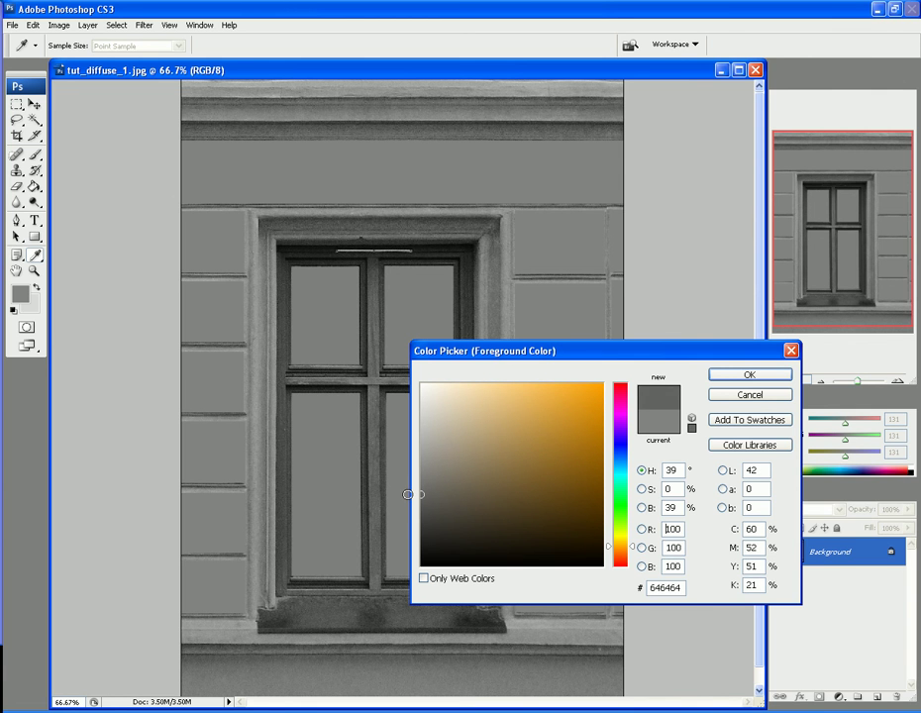
{"action": "left_click", "coordinate": [745, 376]}
{"action": "key", "text": "g"}
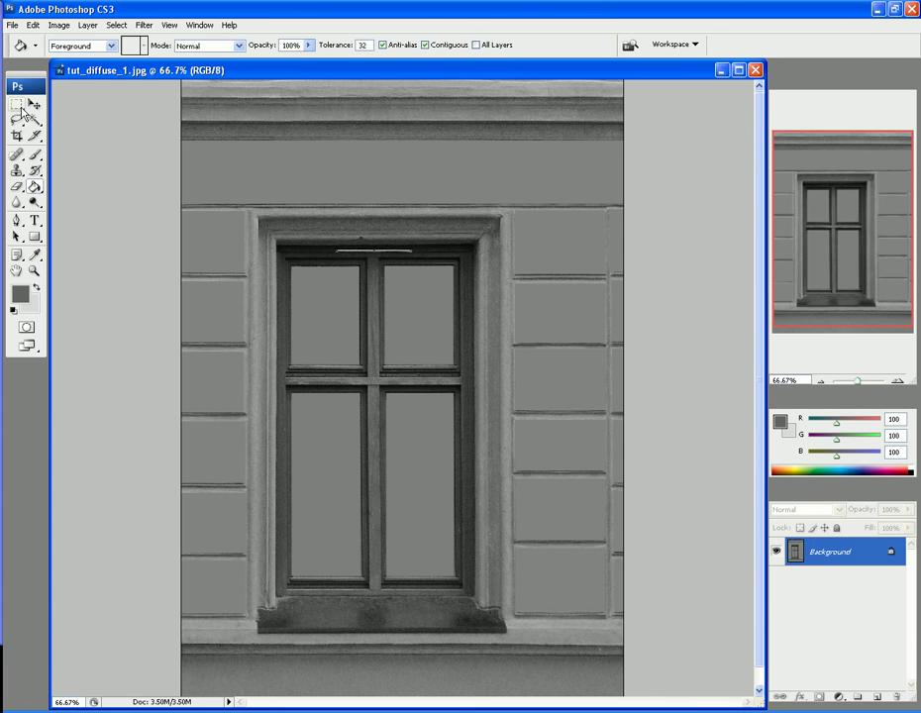
Step: Select the full-width strip under the cornice, paint it with a 96 px brush, then deselect
{"action": "left_click", "coordinate": [16, 103]}
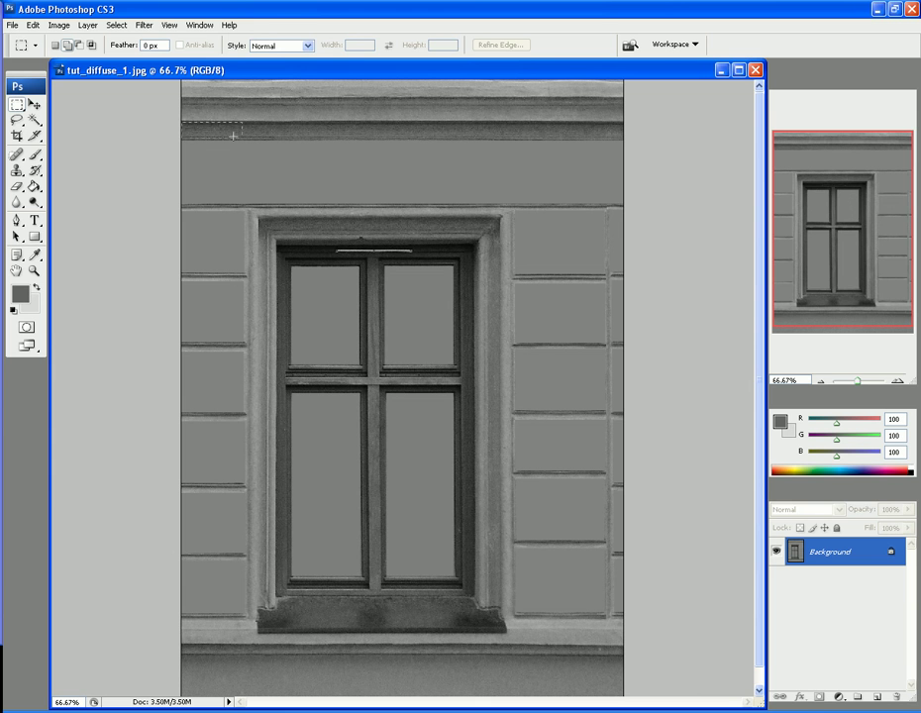
{"action": "left_click_drag", "start_coordinate": [351, 136], "coordinate": [635, 140]}
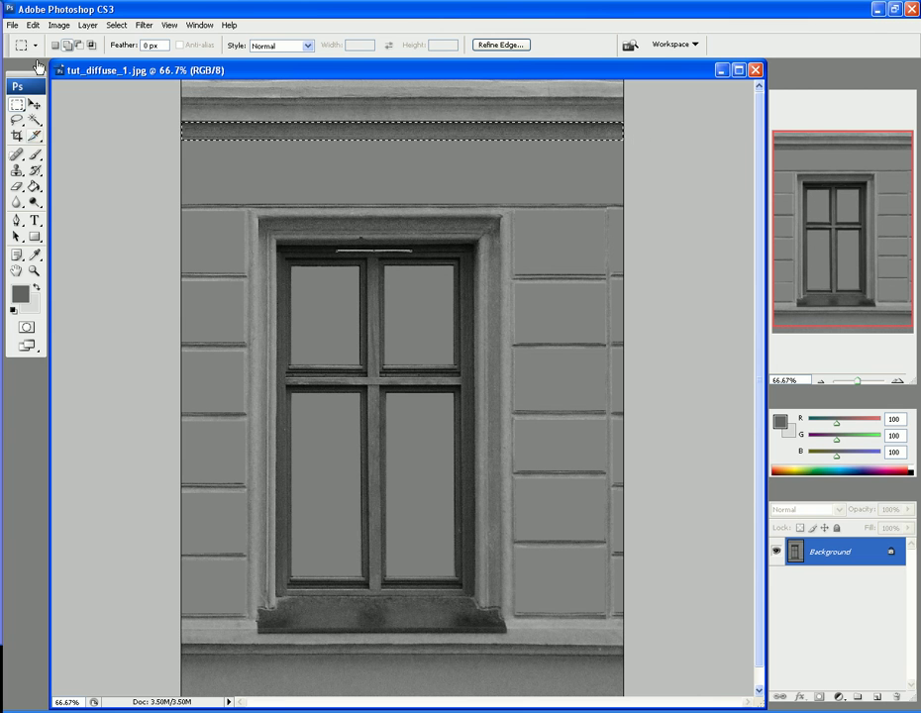
{"action": "left_click", "coordinate": [36, 155]}
{"action": "left_click", "coordinate": [91, 44]}
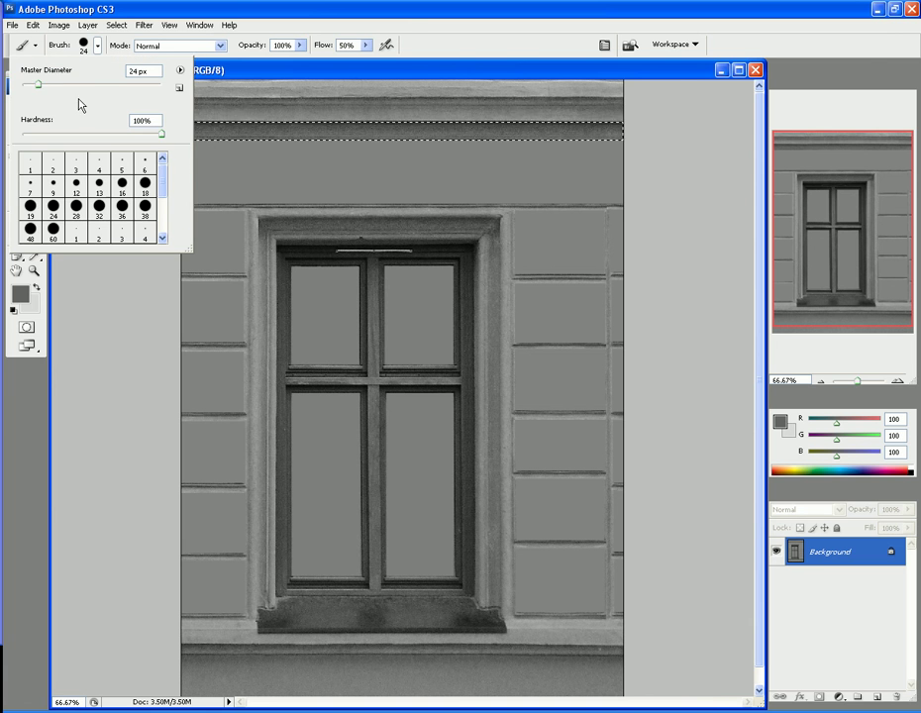
{"action": "left_click_drag", "start_coordinate": [80, 93], "coordinate": [88, 88]}
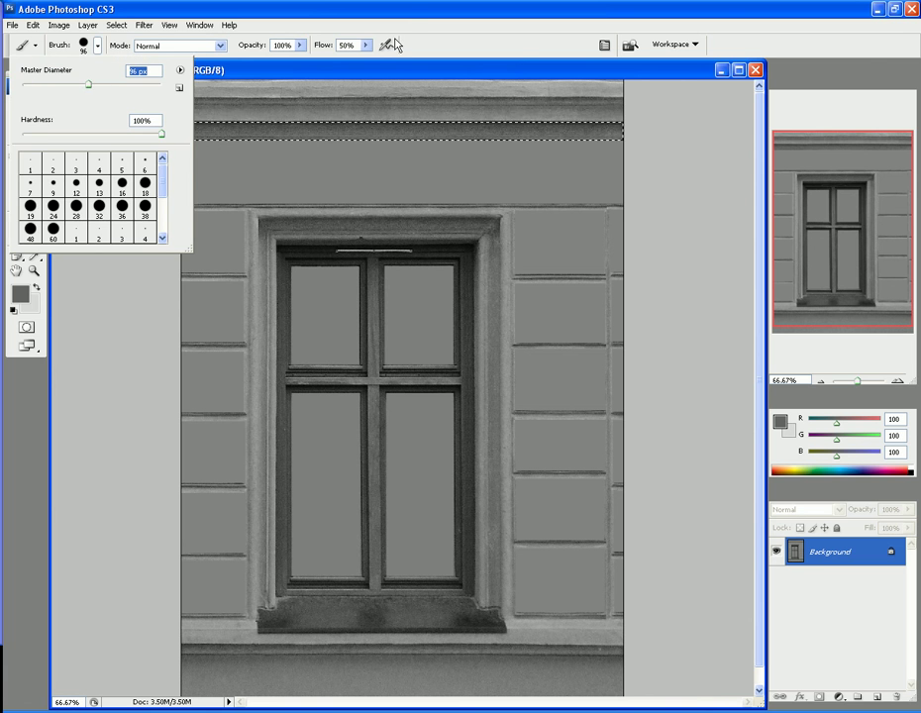
{"action": "key", "text": "Return"}
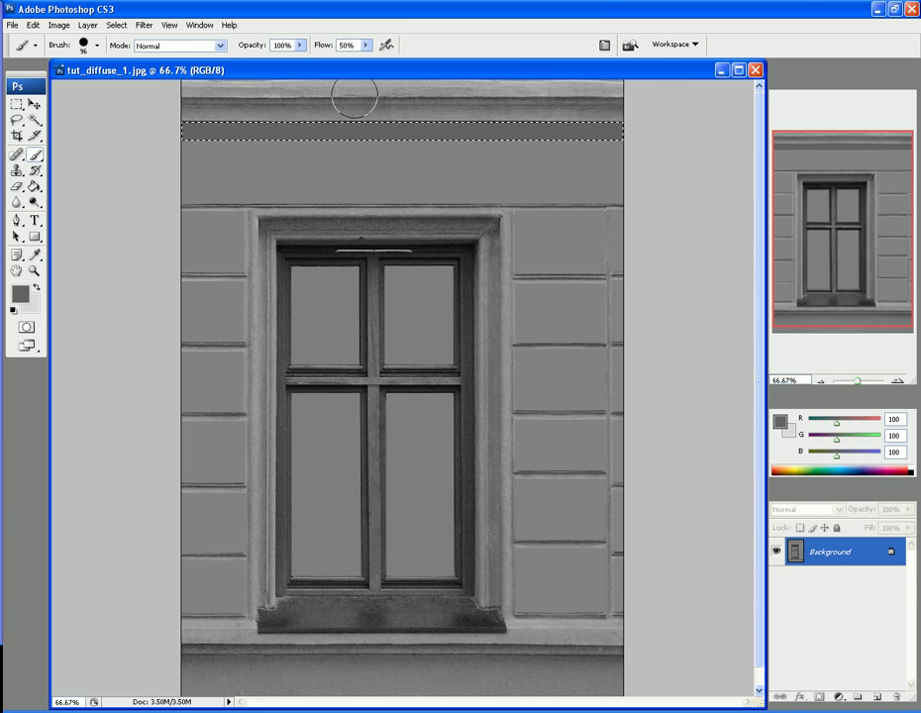
{"action": "key", "text": "ctrl+d"}
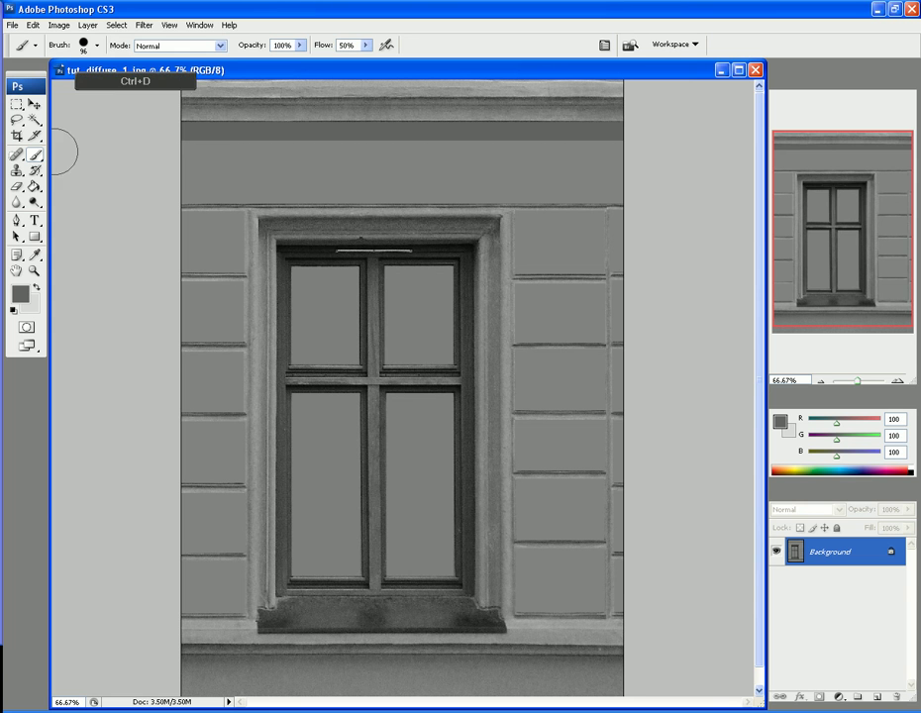
{"action": "left_click", "coordinate": [16, 103]}
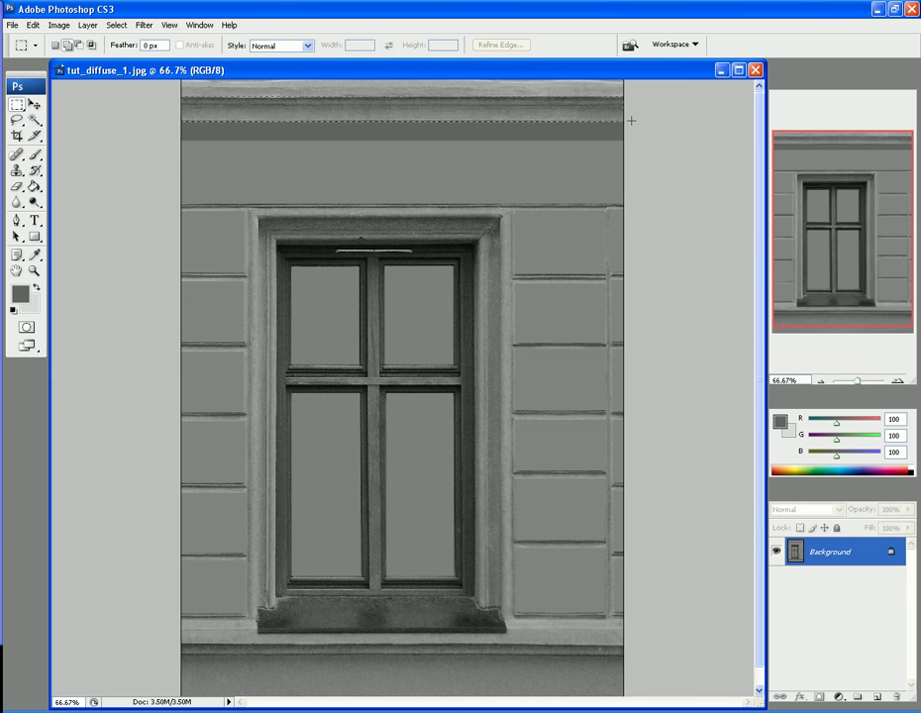
Step: Marquee the cornice band and switch to the Gradient Tool
{"action": "left_click_drag", "start_coordinate": [631, 120], "coordinate": [628, 96]}
{"action": "left_click", "coordinate": [33, 186]}
{"action": "right_click", "coordinate": [32, 185]}
{"action": "left_click", "coordinate": [99, 184]}
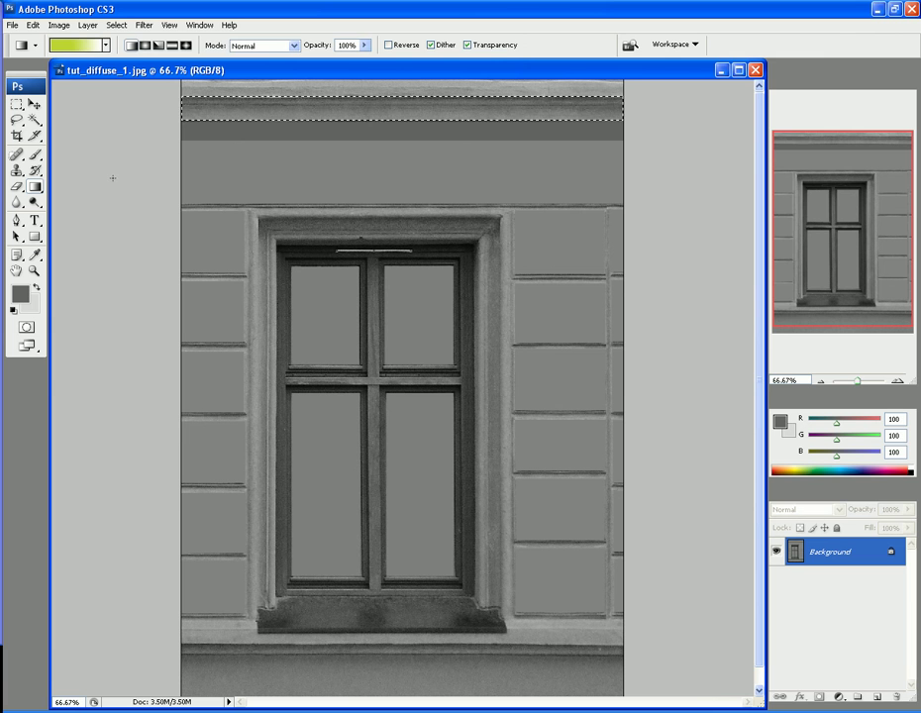
{"action": "left_click", "coordinate": [75, 44]}
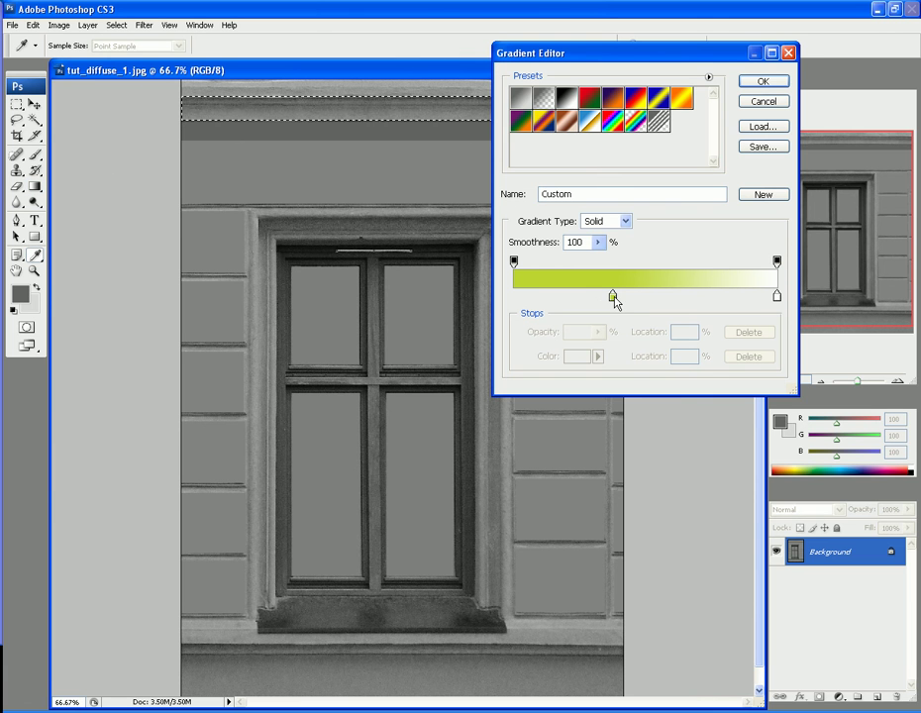
Step: Make the gradient's middle colour stop at 38% a dark grey
{"action": "left_click", "coordinate": [613, 295]}
{"action": "double_click", "coordinate": [613, 295]}
{"action": "mouse_move", "coordinate": [558, 414]}
{"action": "left_mouse_down"}
{"action": "mouse_move", "coordinate": [493, 412]}
{"action": "mouse_move", "coordinate": [406, 543]}
{"action": "mouse_move", "coordinate": [388, 461]}
{"action": "mouse_move", "coordinate": [388, 510]}
{"action": "left_mouse_up"}
{"action": "left_click", "coordinate": [750, 374]}
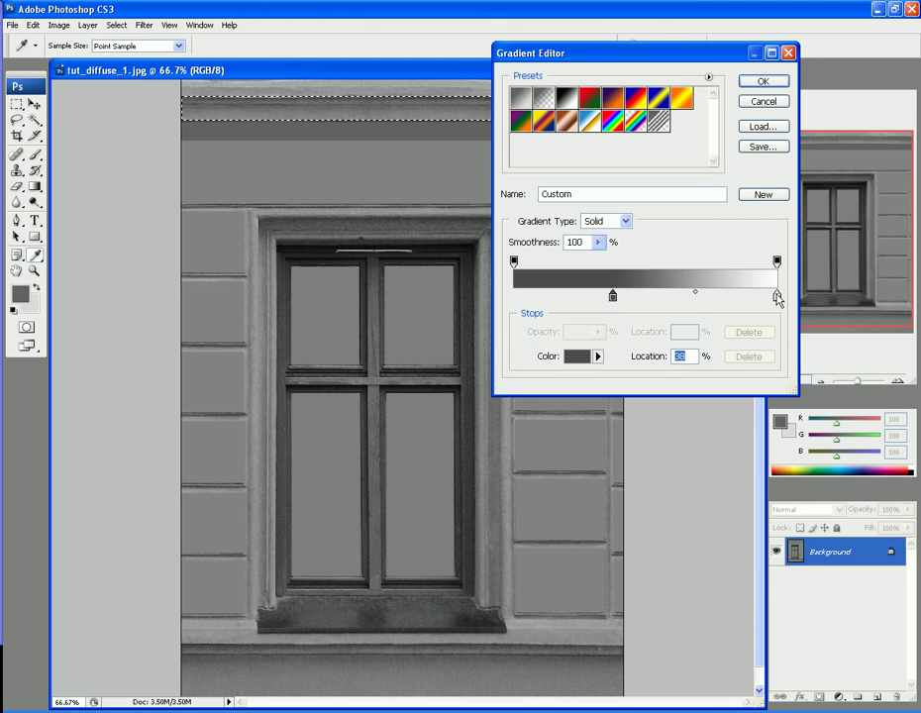
Step: Set the gradient's right-end stop to light grey dbdbdb (219)
{"action": "left_click", "coordinate": [776, 296]}
{"action": "double_click", "coordinate": [777, 296]}
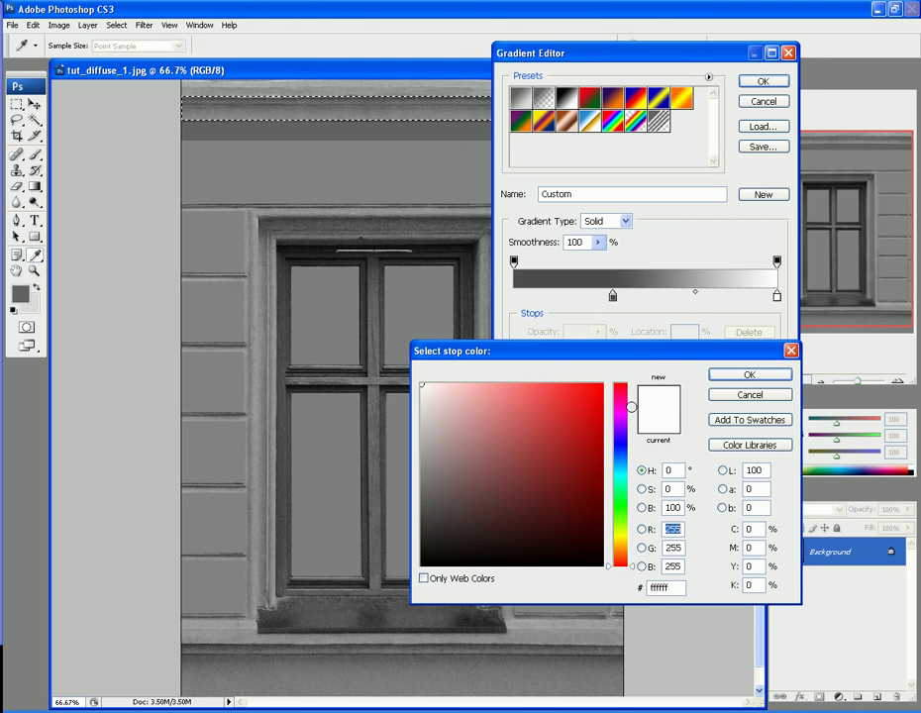
{"action": "mouse_move", "coordinate": [535, 451]}
{"action": "left_mouse_down"}
{"action": "mouse_move", "coordinate": [422, 544]}
{"action": "mouse_move", "coordinate": [389, 527]}
{"action": "mouse_move", "coordinate": [376, 411]}
{"action": "left_mouse_up"}
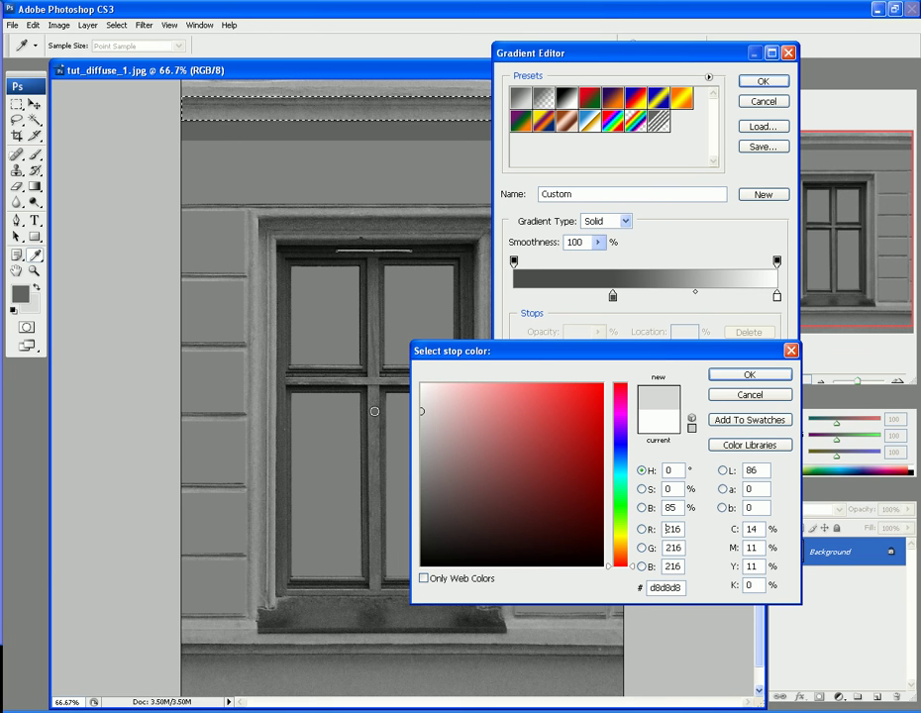
{"action": "left_click_drag", "start_coordinate": [375, 411], "coordinate": [372, 404]}
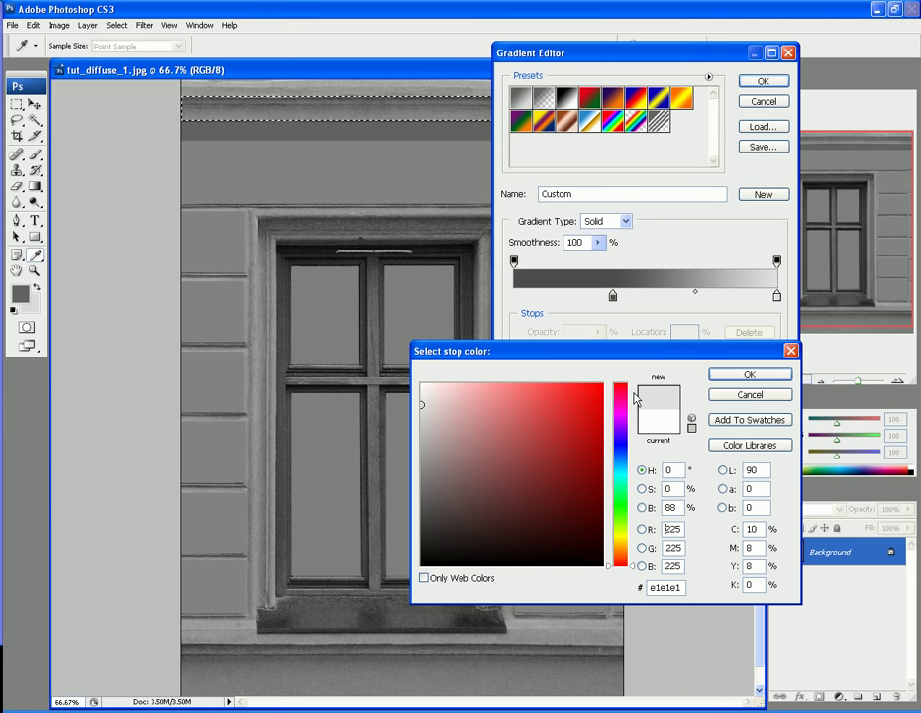
{"action": "left_click_drag", "start_coordinate": [426, 424], "coordinate": [420, 409]}
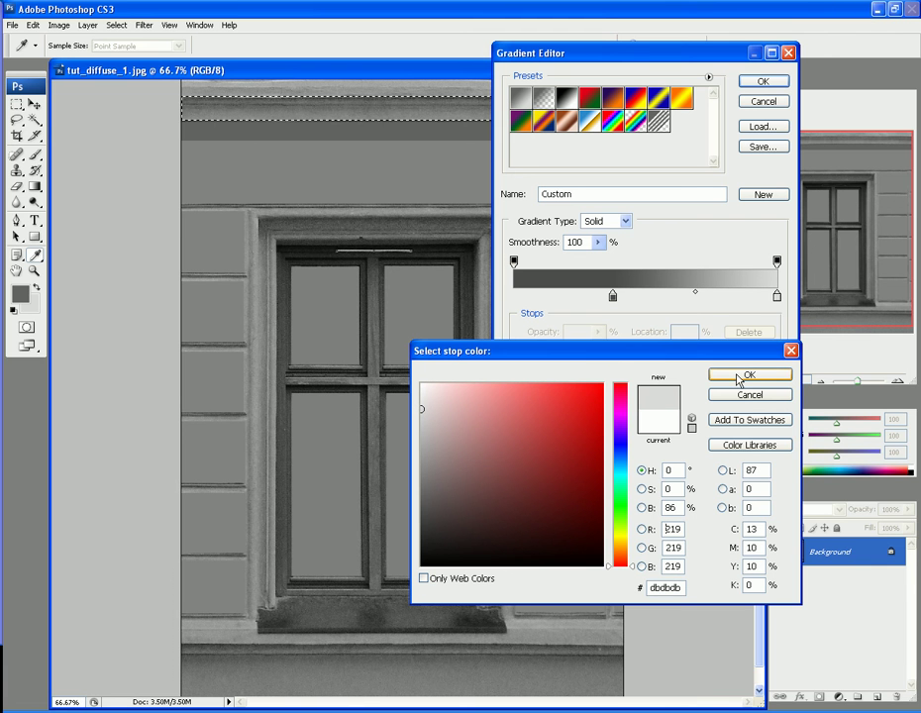
{"action": "left_click", "coordinate": [738, 378]}
Step: Lighten the middle stop to grey 149 and accept the edited gradient
{"action": "left_click", "coordinate": [613, 295]}
{"action": "double_click", "coordinate": [613, 295]}
{"action": "left_click_drag", "start_coordinate": [464, 498], "coordinate": [391, 458]}
{"action": "left_click", "coordinate": [750, 375]}
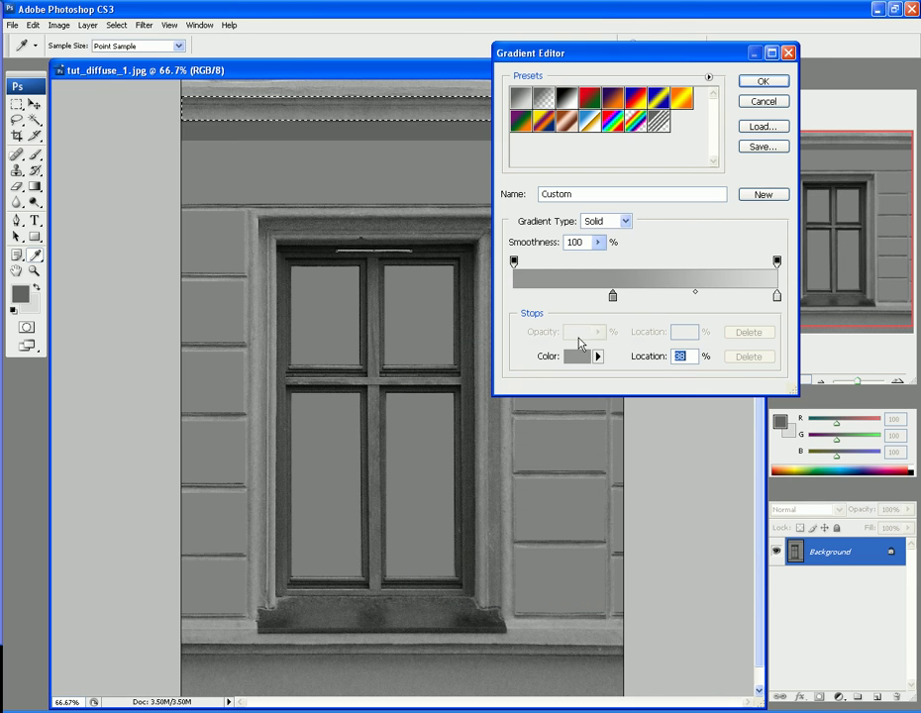
{"action": "left_click", "coordinate": [753, 81]}
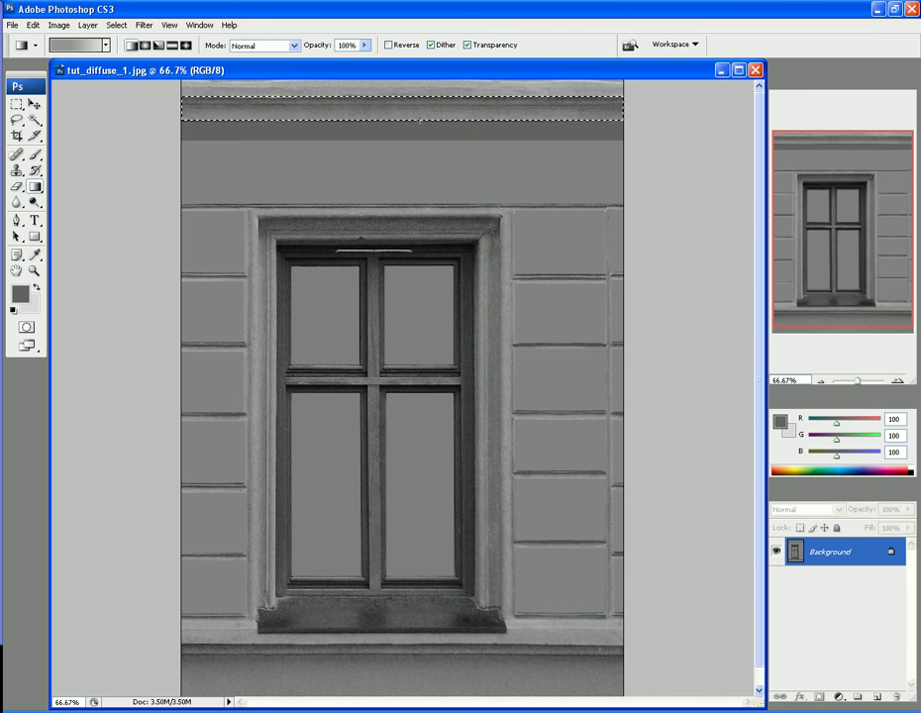
Step: Fill the cornice band vertically with the custom grey gradient, then select the dark strip below it
{"action": "left_click_drag", "start_coordinate": [419, 118], "coordinate": [421, 95], "text": "shift"}
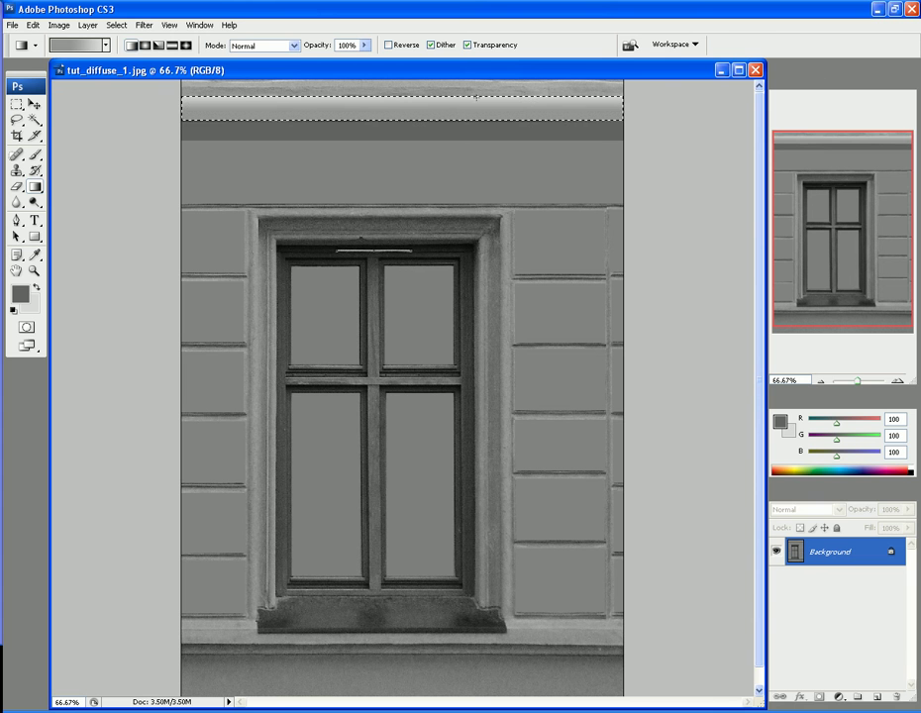
{"action": "key", "text": "ctrl+d"}
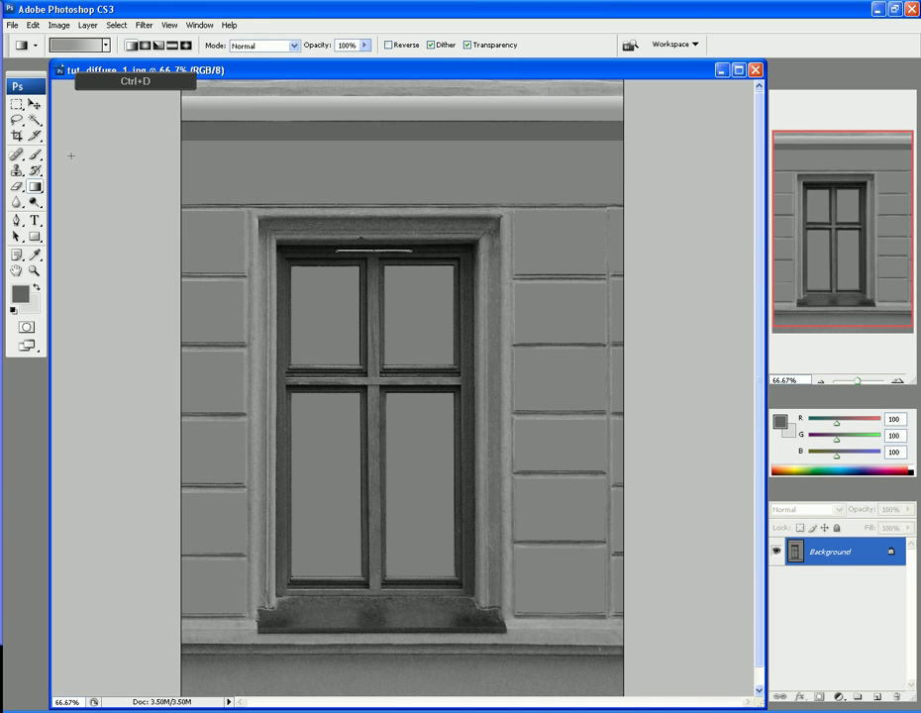
{"action": "key", "text": "m"}
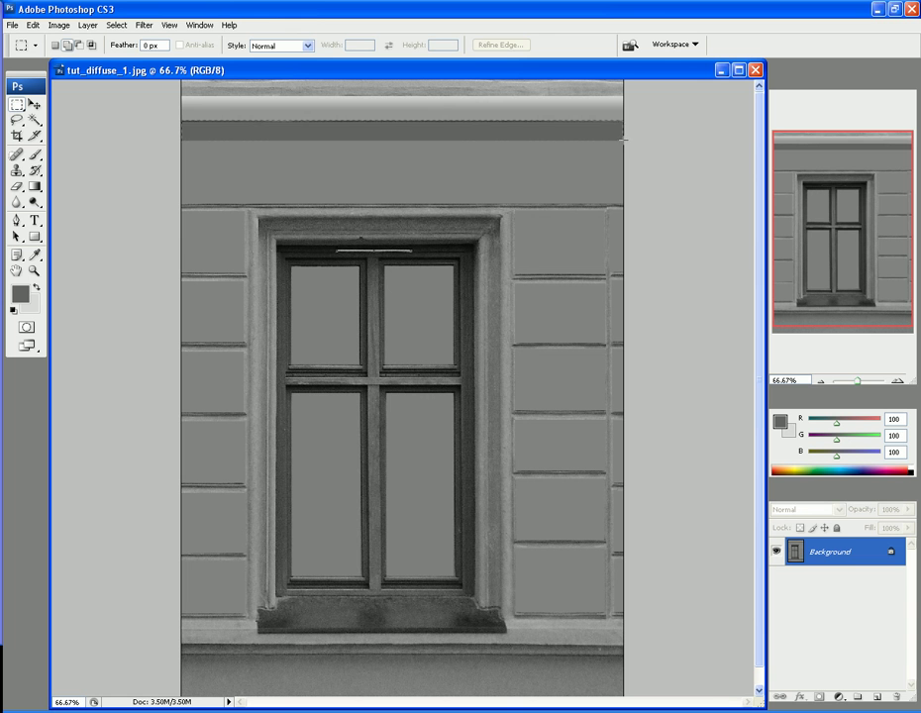
{"action": "left_click_drag", "start_coordinate": [624, 143], "coordinate": [182, 121]}
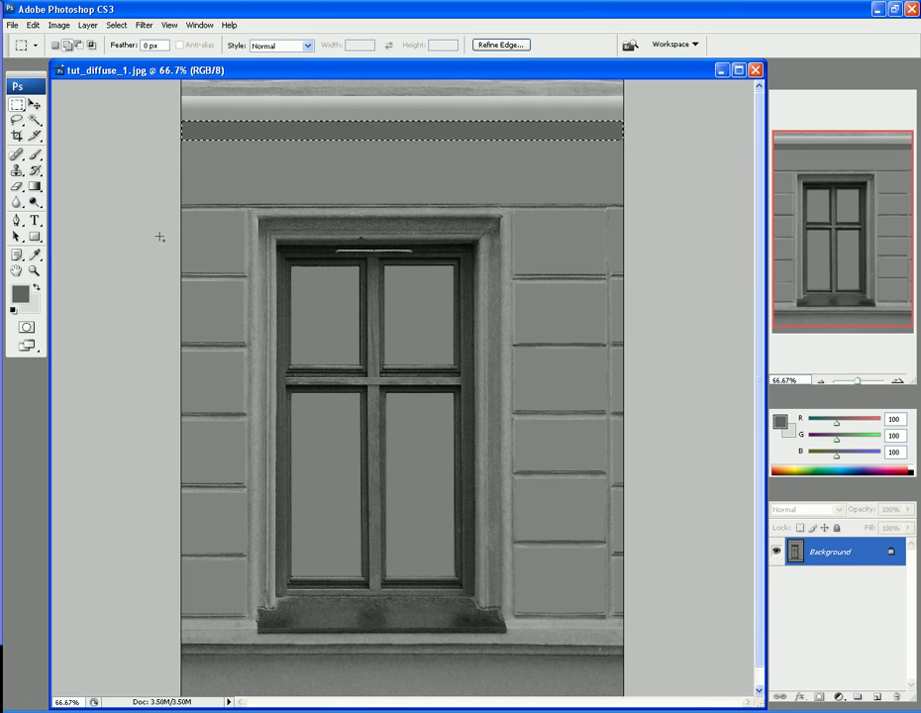
Step: Paint the selected strip flat mid grey 140 (8c8c8c) sampled from the image
{"action": "left_click", "coordinate": [21, 293]}
{"action": "left_click_drag", "start_coordinate": [366, 353], "coordinate": [382, 465]}
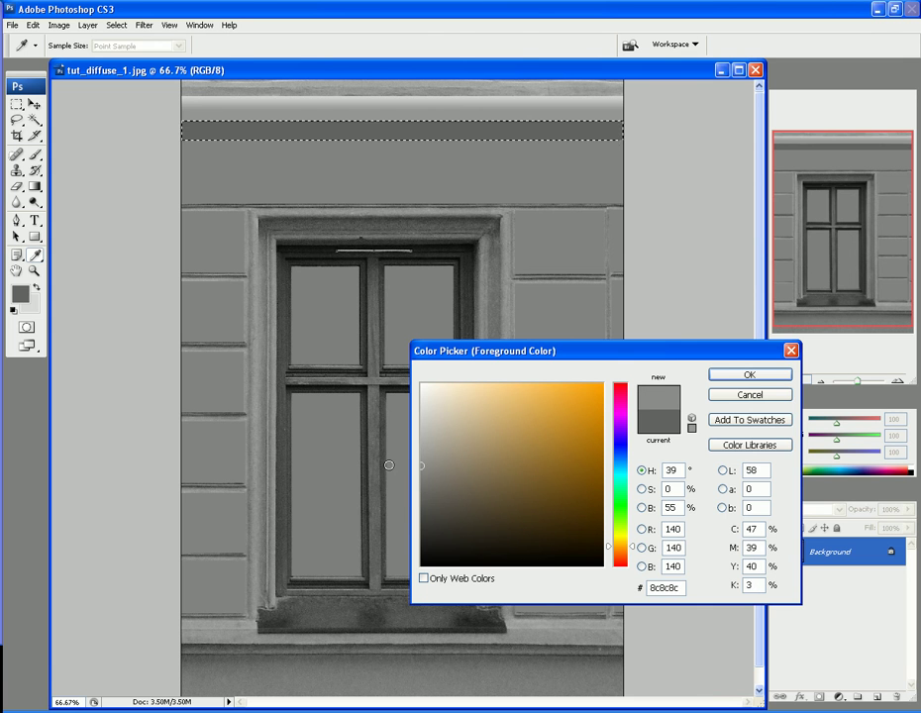
{"action": "left_click", "coordinate": [743, 376]}
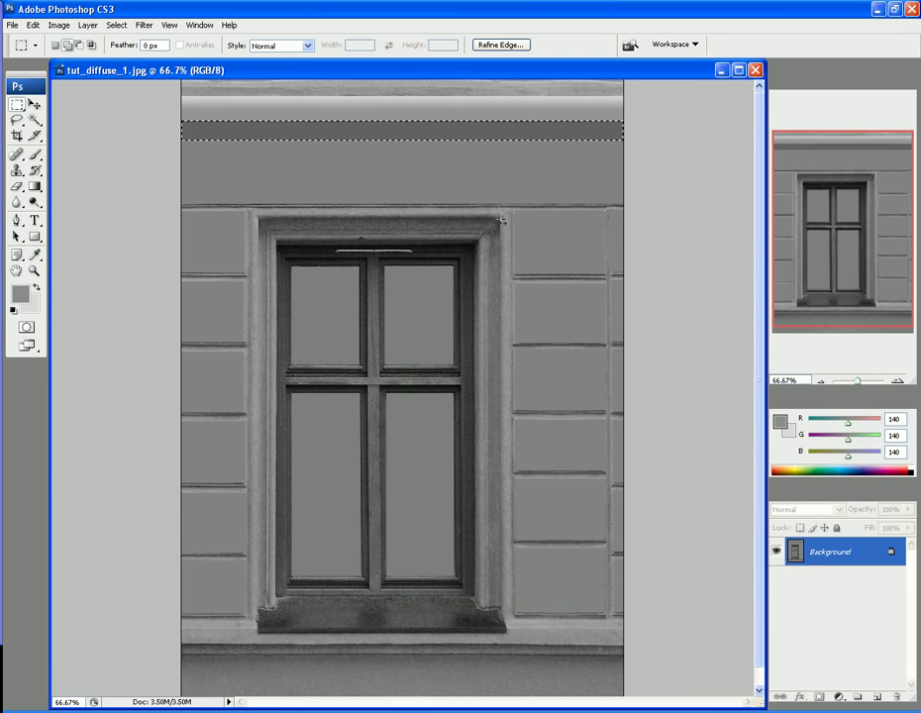
{"action": "left_click", "coordinate": [36, 153]}
{"action": "left_click_drag", "start_coordinate": [186, 131], "coordinate": [444, 132]}
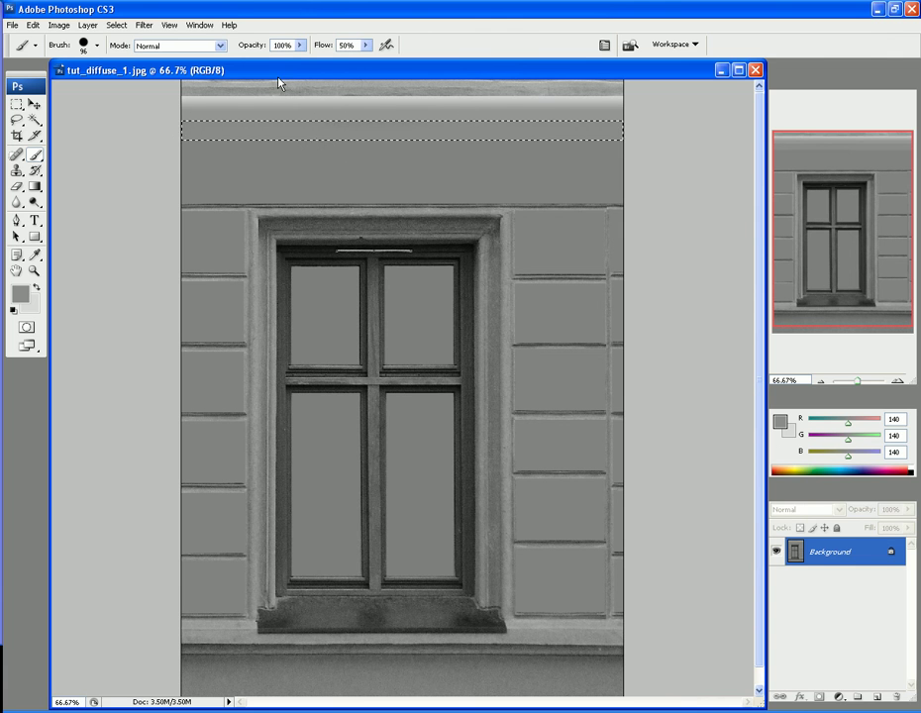
Step: Select the top band of the image and paint it light grey 210 (d2d2d2)
{"action": "left_click", "coordinate": [16, 103]}
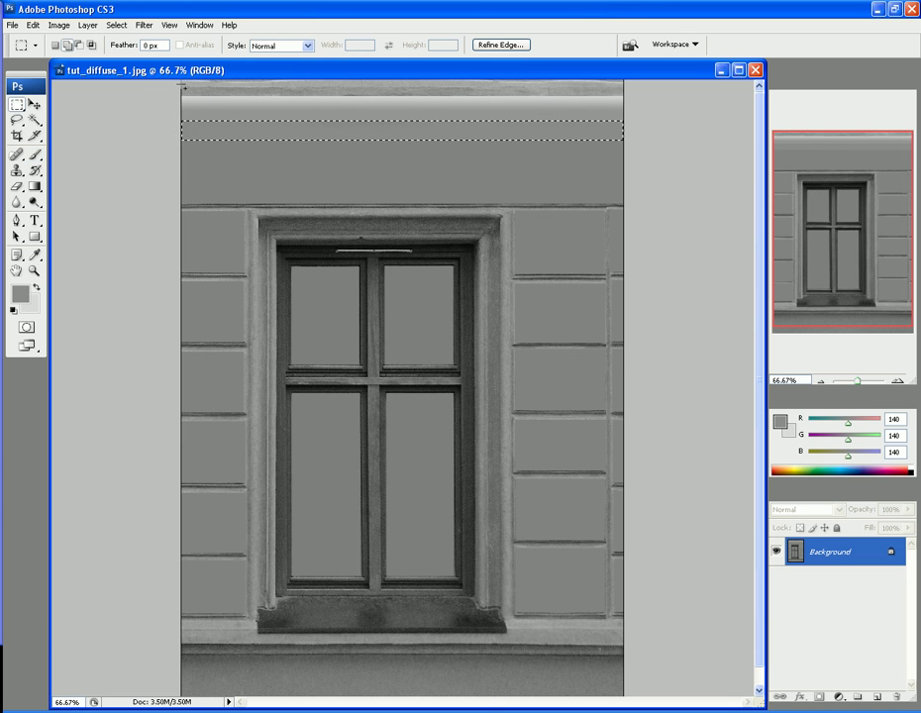
{"action": "left_click_drag", "start_coordinate": [369, 87], "coordinate": [625, 96]}
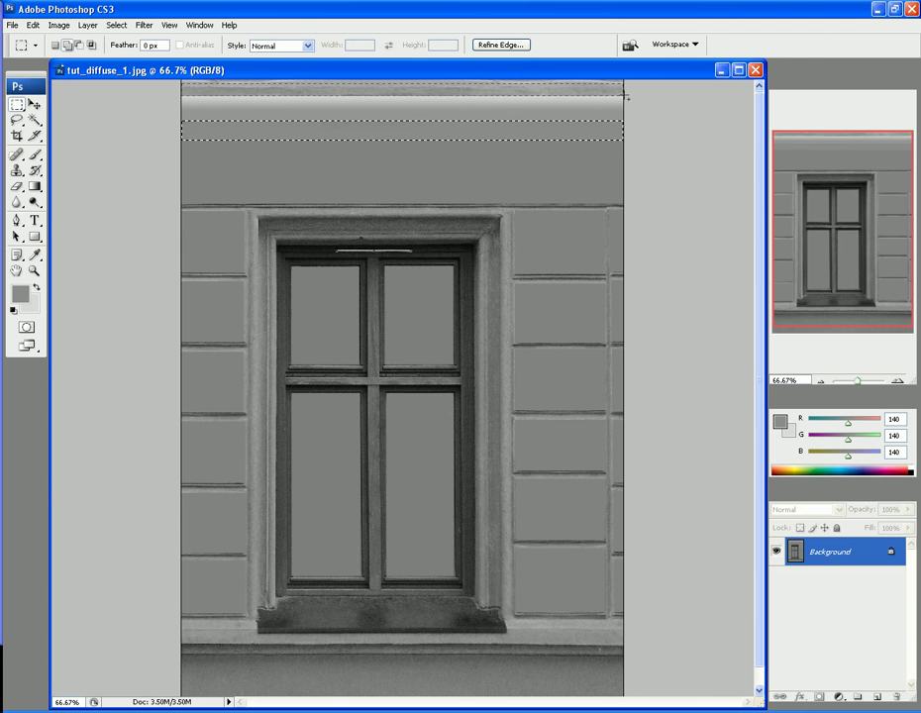
{"action": "left_click", "coordinate": [20, 293]}
{"action": "left_click", "coordinate": [414, 422]}
{"action": "left_click_drag", "start_coordinate": [413, 422], "coordinate": [403, 413]}
{"action": "left_click", "coordinate": [750, 375]}
{"action": "key", "text": "m"}
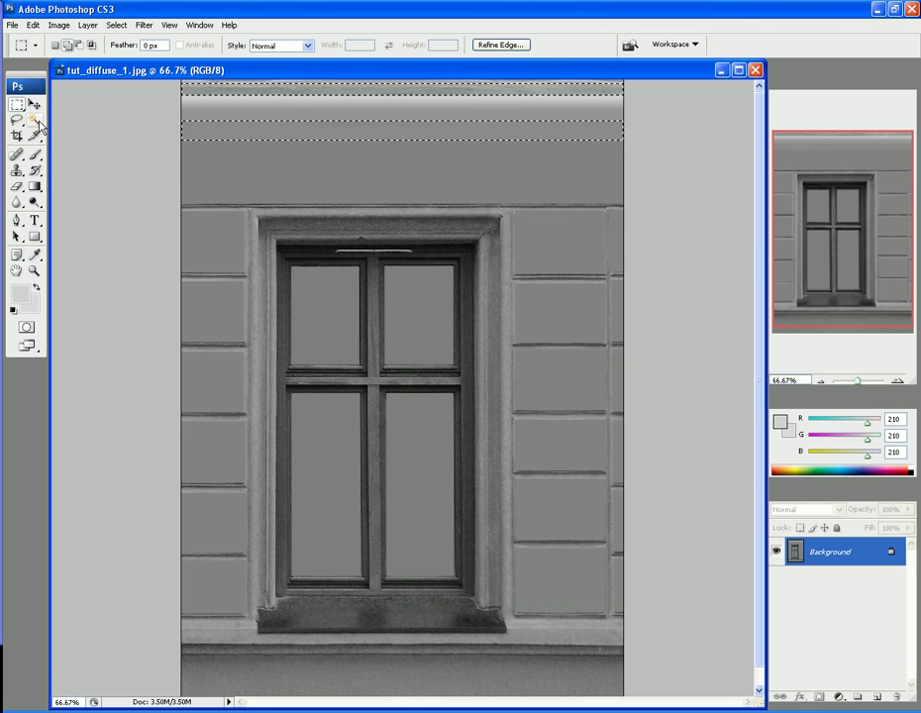
{"action": "key", "text": "b"}
{"action": "mouse_move", "coordinate": [273, 90]}
{"action": "left_mouse_down"}
{"action": "mouse_move", "coordinate": [665, 93]}
{"action": "mouse_move", "coordinate": [275, 94]}
{"action": "left_mouse_up"}
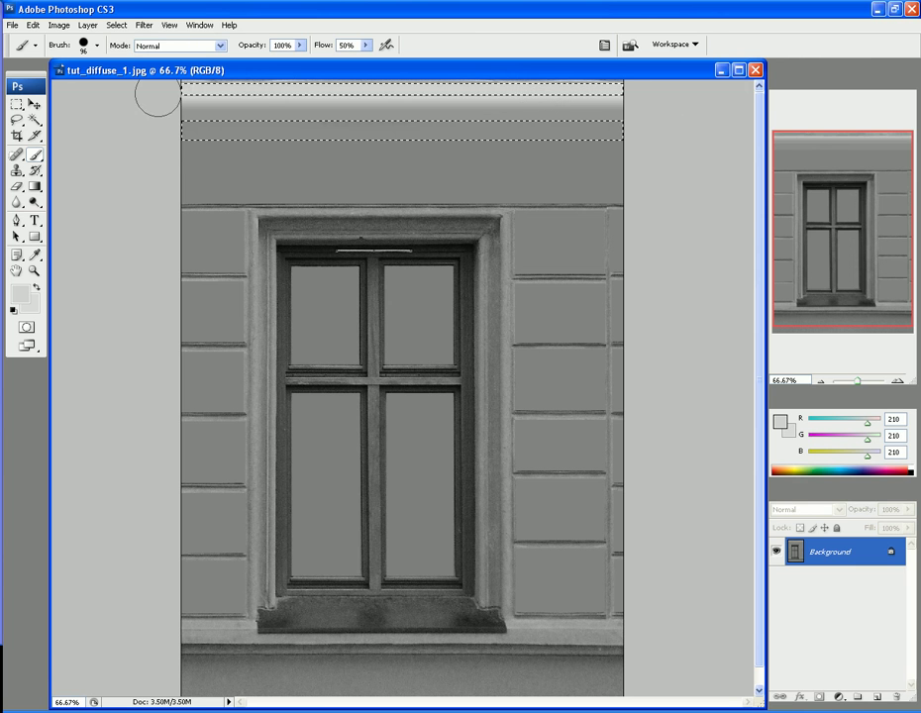
Step: Clear the selection and shrink the brush Master Diameter to 9 px
{"action": "key", "text": "ctrl+d"}
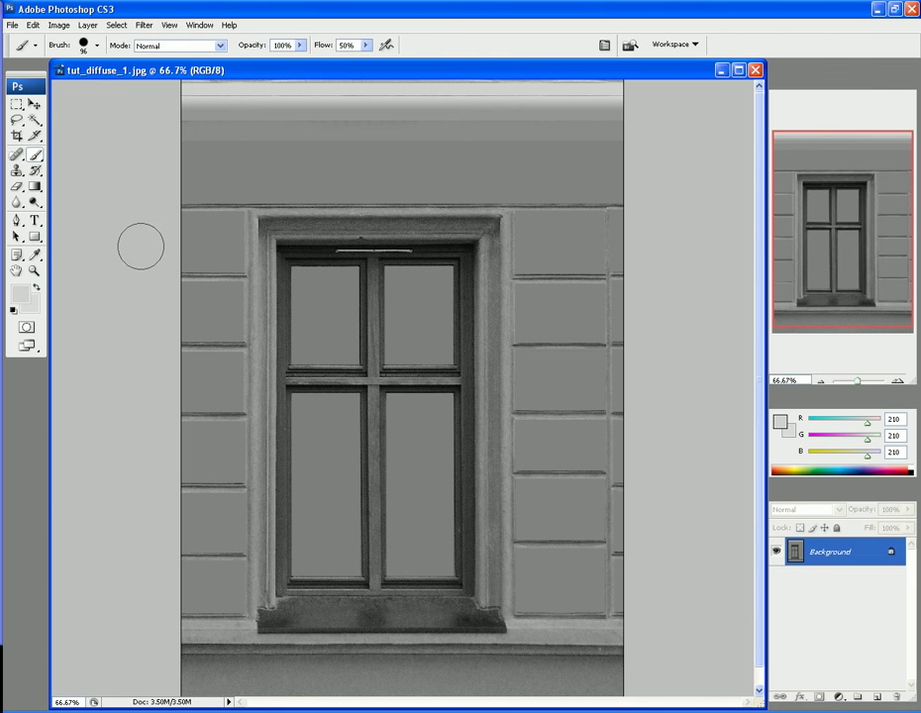
{"action": "left_click", "coordinate": [85, 45]}
{"action": "left_click_drag", "start_coordinate": [30, 83], "coordinate": [27, 83]}
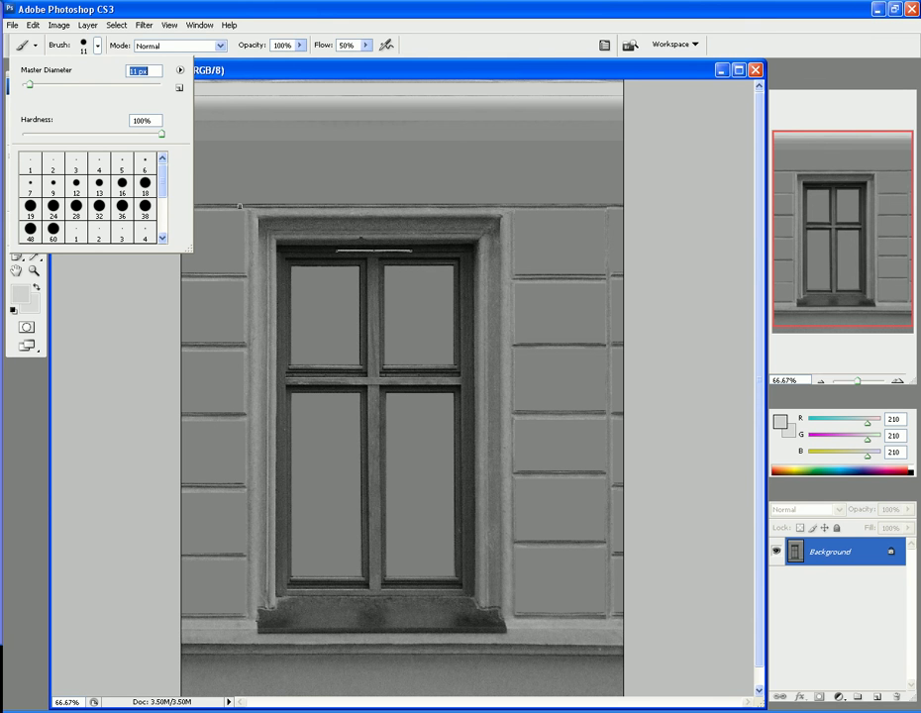
{"action": "left_click_drag", "start_coordinate": [30, 85], "coordinate": [28, 85]}
{"action": "left_click", "coordinate": [369, 85]}
Step: Zoom the document to 200% and pan to the window frame's top-left corner
{"action": "mouse_move", "coordinate": [370, 75]}
{"action": "left_mouse_down"}
{"action": "mouse_move", "coordinate": [454, 65]}
{"action": "mouse_move", "coordinate": [454, 75]}
{"action": "left_mouse_up"}
{"action": "key", "text": "ctrl+KP_Add"}
{"action": "key", "text": "ctrl+KP_Add"}
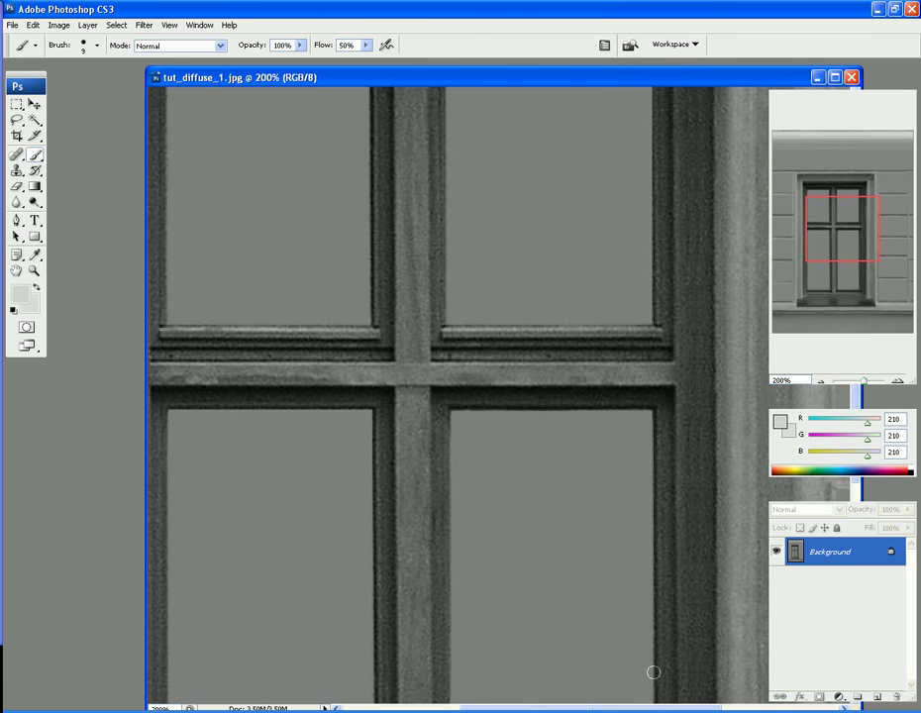
{"action": "scroll", "coordinate": [588, 670], "scroll_direction": "down", "scroll_amount": 1}
{"action": "left_click_drag", "start_coordinate": [646, 709], "coordinate": [437, 710]}
{"action": "scroll", "coordinate": [385, 391], "scroll_direction": "up", "scroll_amount": 8}
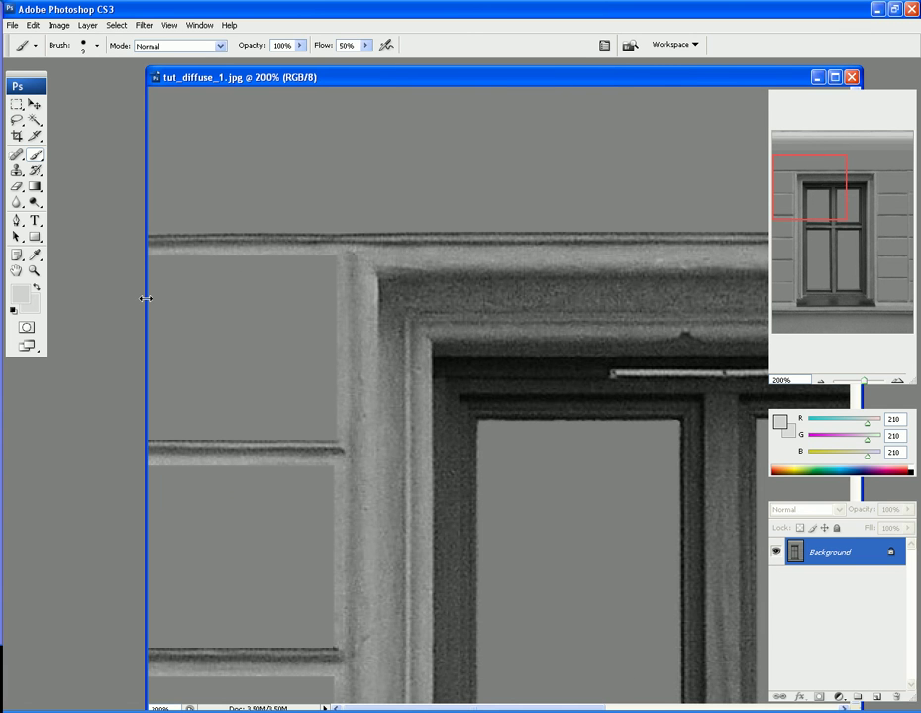
Step: Sample dark grey 646464 (RGB 100) from the canvas as the foreground colour
{"action": "left_click", "coordinate": [20, 294]}
{"action": "left_click", "coordinate": [487, 478]}
{"action": "left_click", "coordinate": [339, 480]}
{"action": "left_click", "coordinate": [339, 479]}
{"action": "left_click", "coordinate": [339, 481]}
{"action": "left_click_drag", "start_coordinate": [339, 480], "coordinate": [335, 496]}
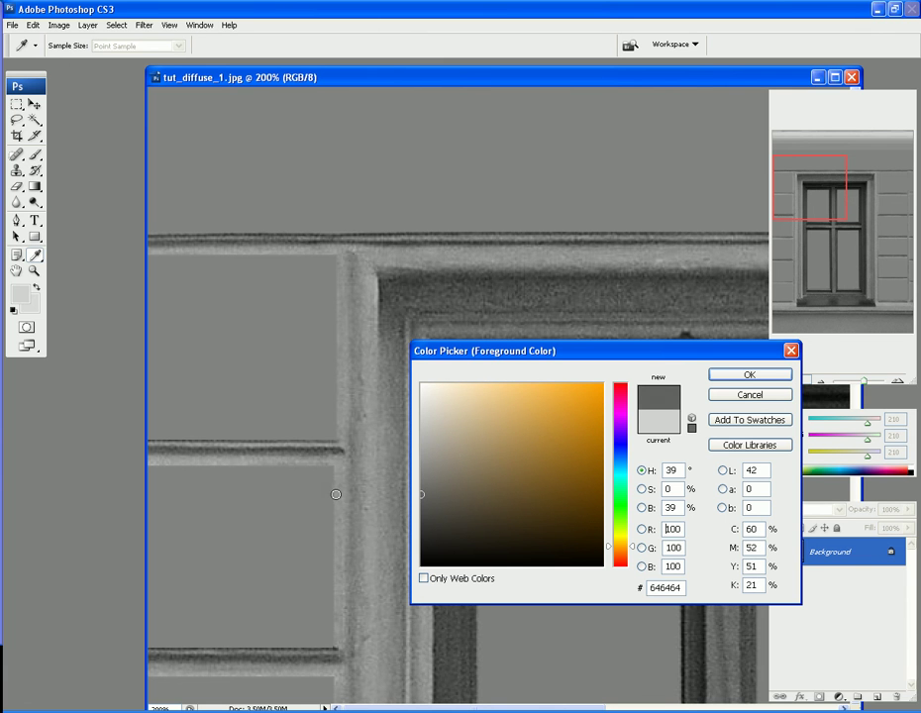
{"action": "left_click", "coordinate": [726, 375]}
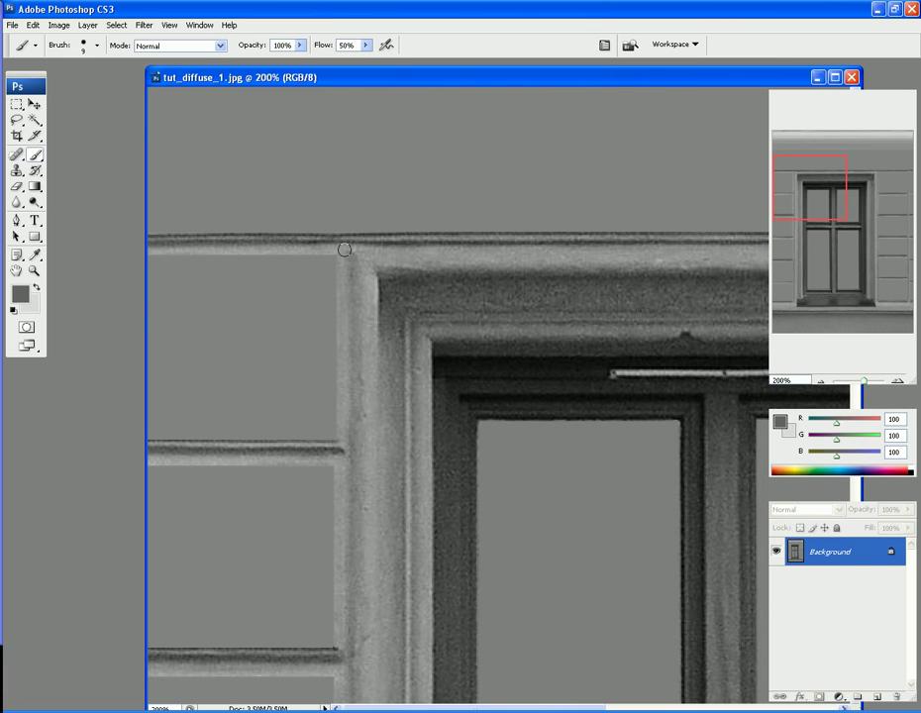
Step: Set the brush Master Diameter to 6 px
{"action": "left_click", "coordinate": [79, 50]}
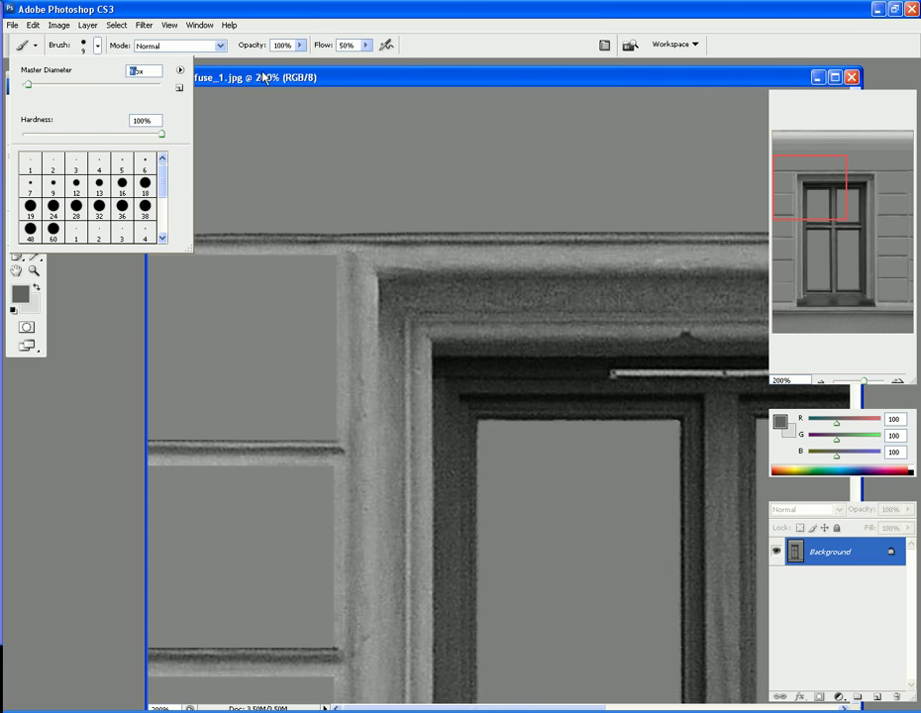
{"action": "type", "text": "6"}
{"action": "key", "text": "Tab"}
Step: Paint a dark grey line down the window frame's left edge to the sill
{"action": "left_click", "coordinate": [314, 19]}
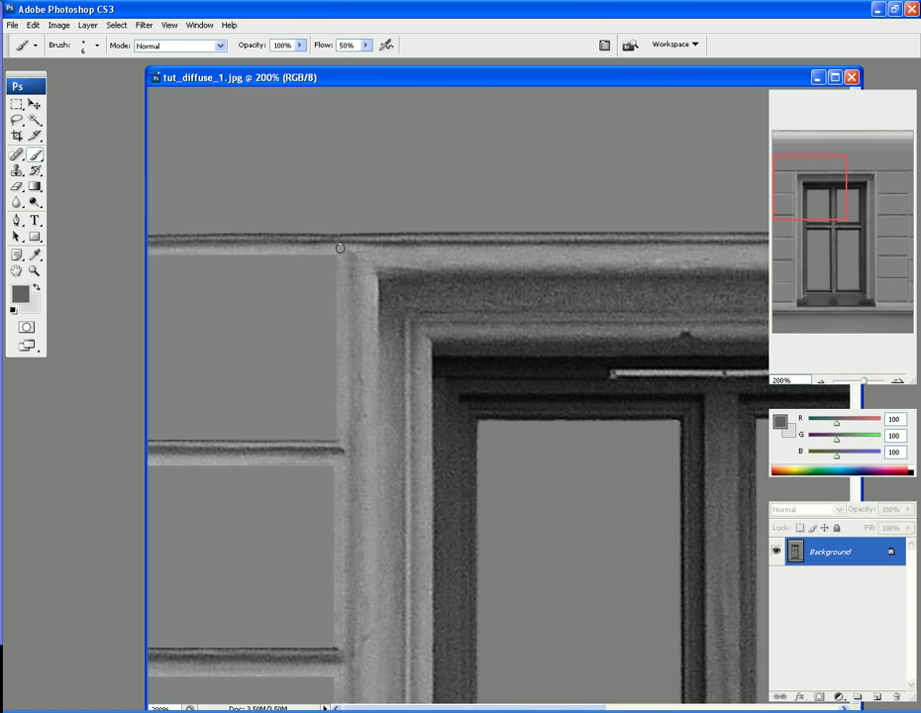
{"action": "mouse_move", "coordinate": [339, 250]}
{"action": "left_mouse_down"}
{"action": "mouse_move", "coordinate": [143, 256]}
{"action": "mouse_move", "coordinate": [341, 254]}
{"action": "mouse_move", "coordinate": [343, 699]}
{"action": "mouse_move", "coordinate": [342, 666]}
{"action": "left_mouse_up"}
{"action": "key", "text": "ctrl+z"}
{"action": "scroll", "coordinate": [340, 499], "scroll_direction": "up", "scroll_amount": 8}
{"action": "scroll", "coordinate": [345, 415], "scroll_direction": "up", "scroll_amount": 8}
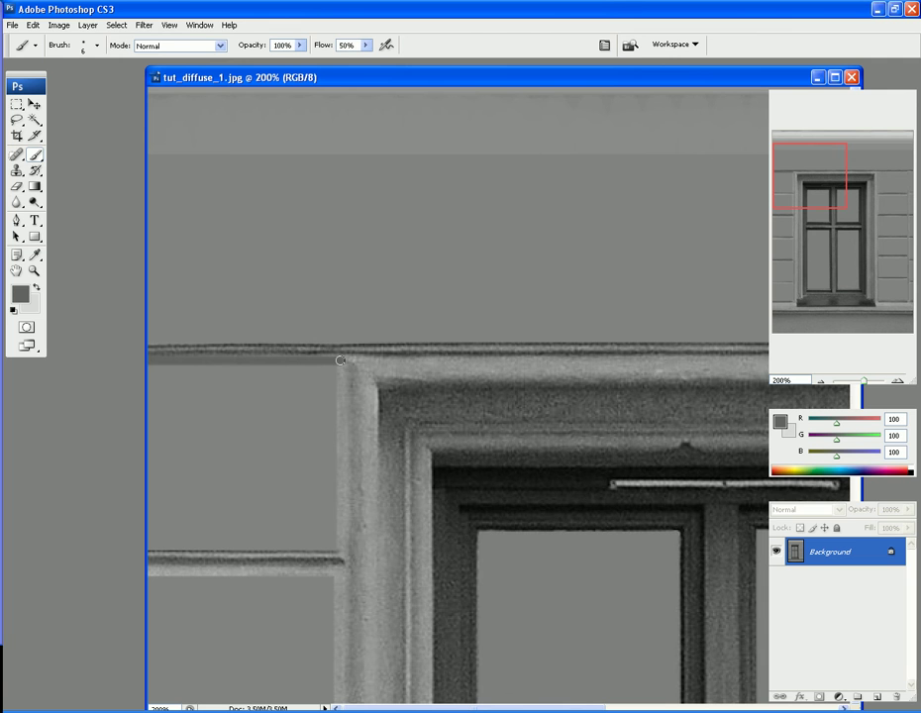
{"action": "left_click_drag", "start_coordinate": [340, 360], "coordinate": [339, 670]}
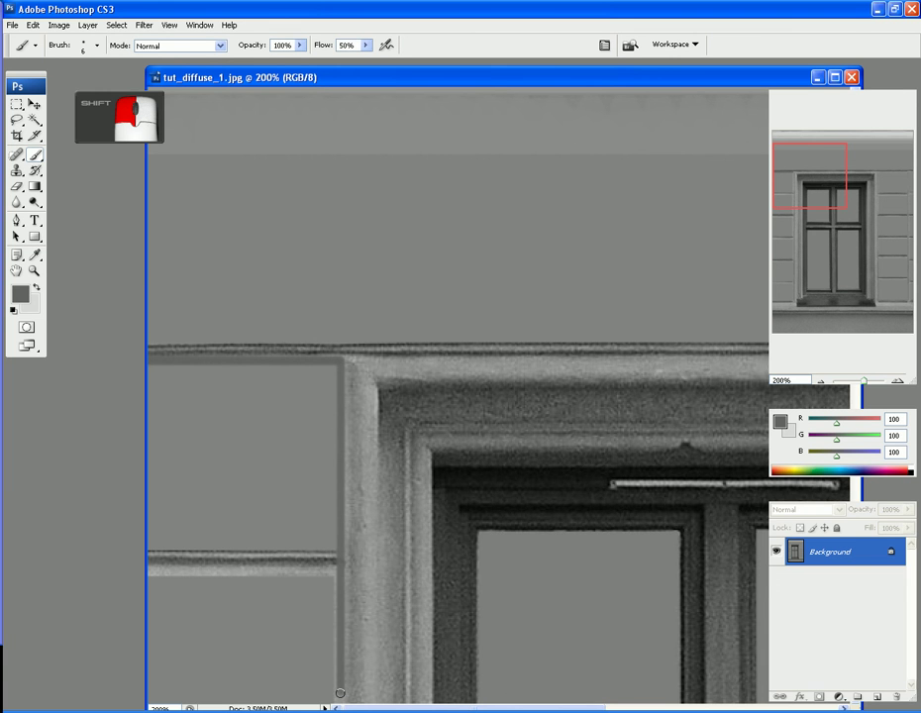
{"action": "scroll", "coordinate": [339, 702], "scroll_direction": "down", "scroll_amount": 5}
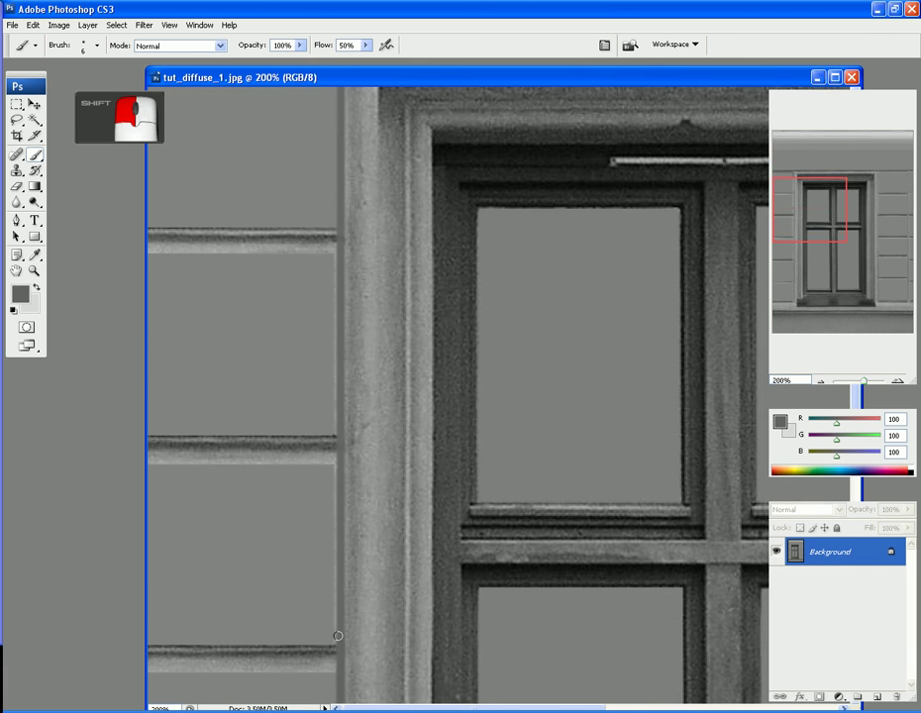
{"action": "scroll", "coordinate": [339, 651], "scroll_direction": "down", "scroll_amount": 8}
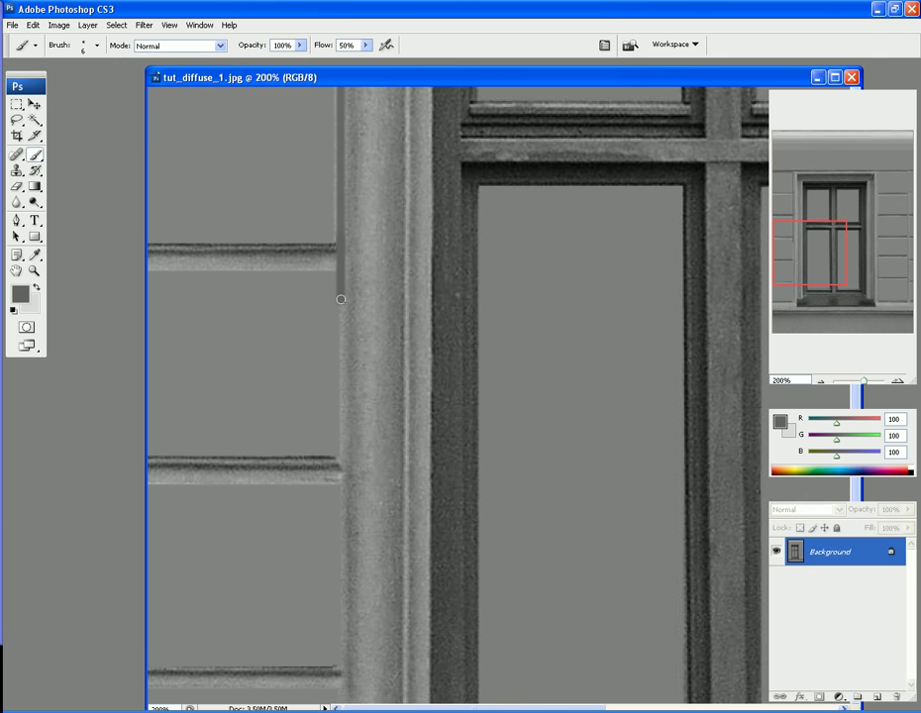
{"action": "left_click_drag", "start_coordinate": [340, 301], "coordinate": [343, 681]}
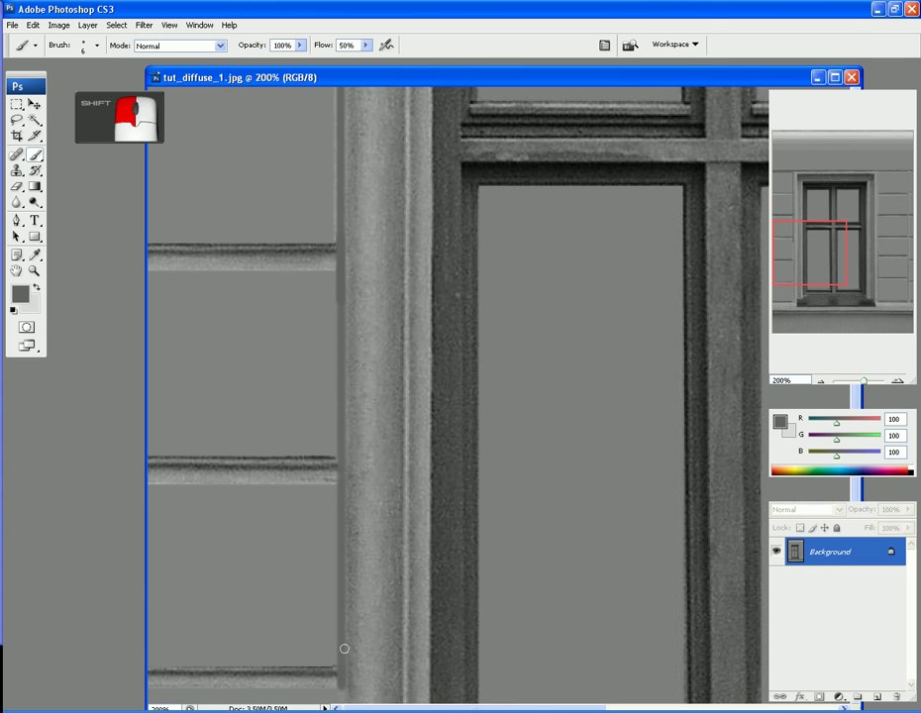
{"action": "scroll", "coordinate": [338, 223], "scroll_direction": "down", "scroll_amount": 6}
{"action": "left_click_drag", "start_coordinate": [342, 379], "coordinate": [341, 443]}
{"action": "left_click_drag", "start_coordinate": [341, 355], "coordinate": [343, 540]}
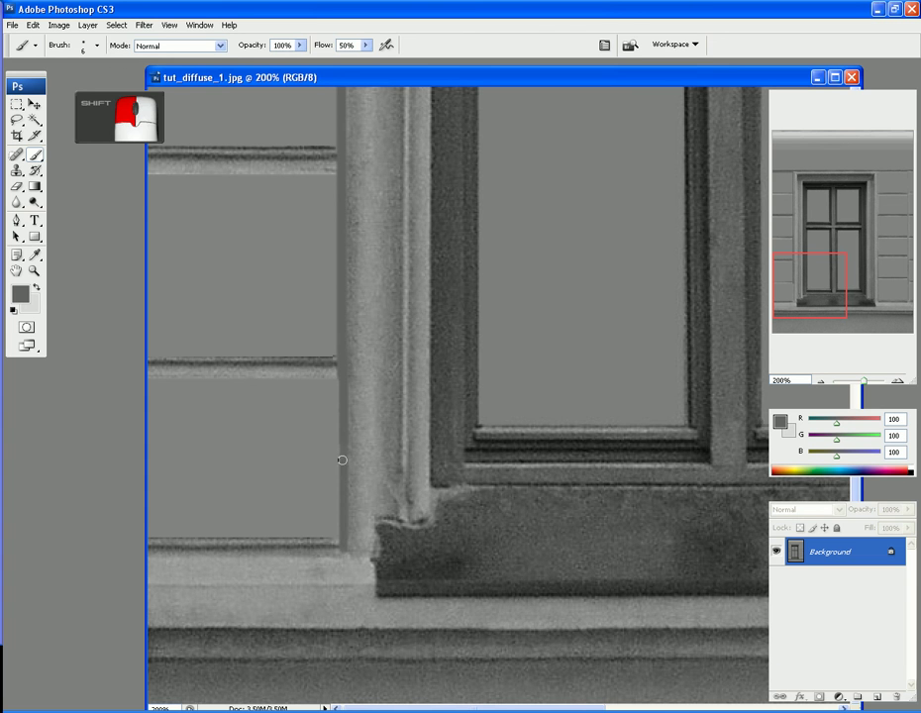
Step: Darken the horizontal edges of the lower wall strips beside the pillar with straight strokes
{"action": "left_click", "coordinate": [339, 541], "text": "shift"}
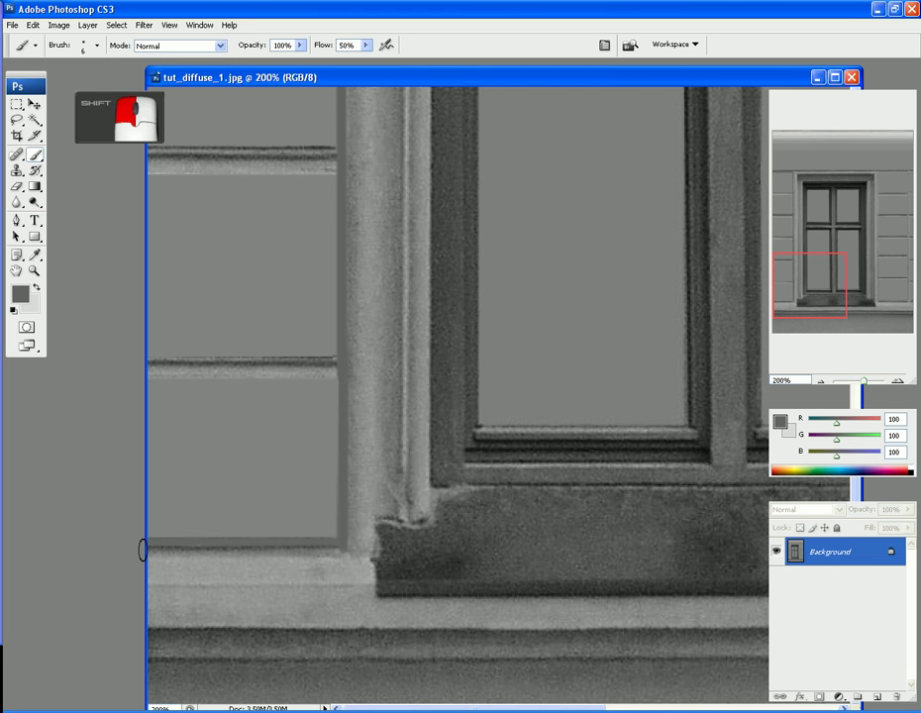
{"action": "left_click", "coordinate": [336, 359], "text": "shift"}
{"action": "key", "text": "ctrl+z"}
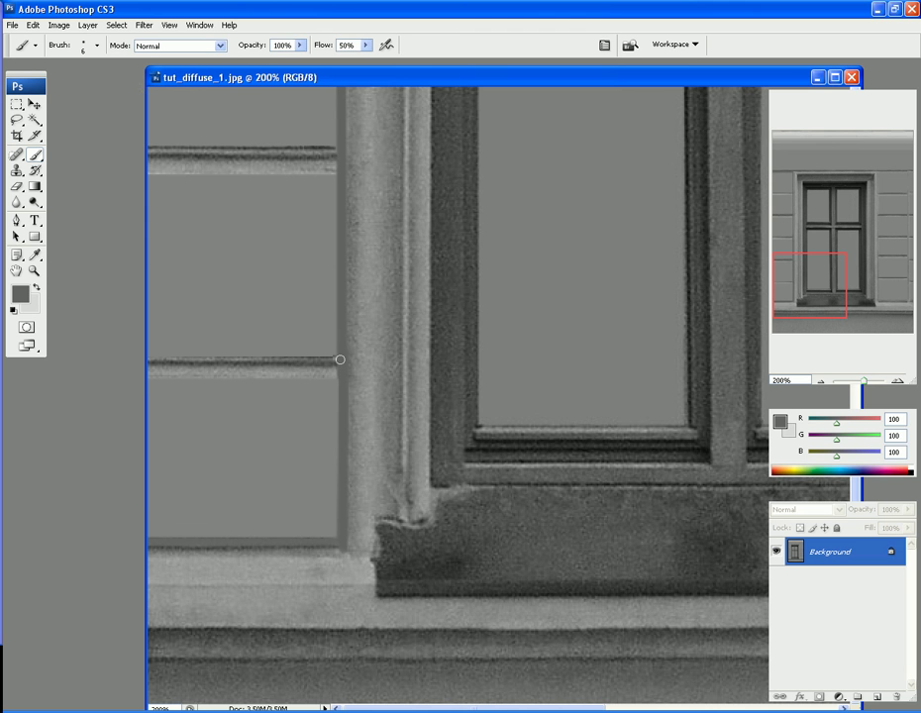
{"action": "left_click_drag", "start_coordinate": [339, 358], "coordinate": [160, 357], "text": "shift"}
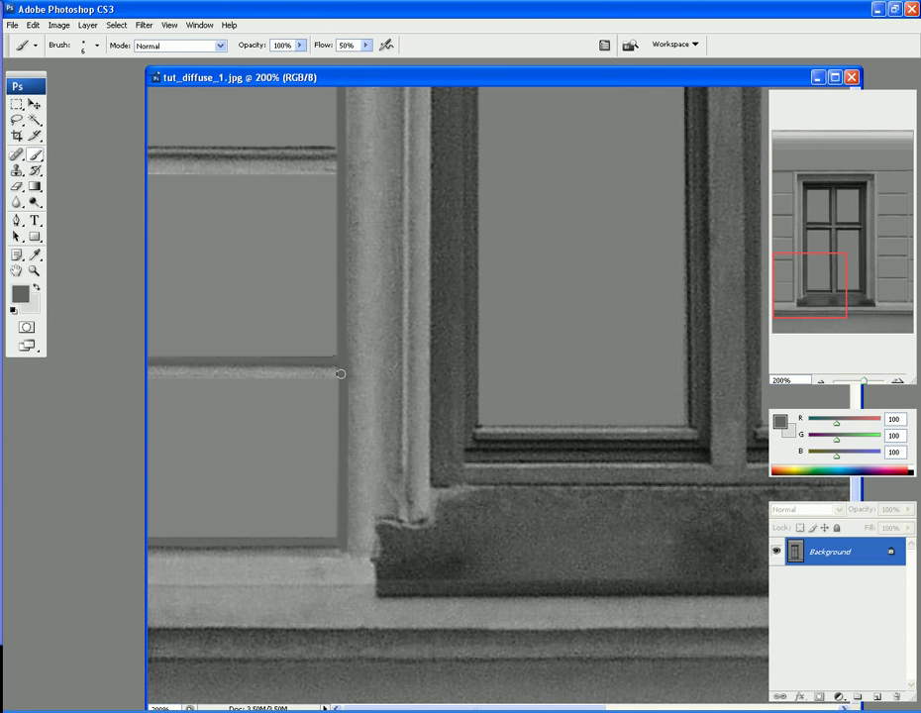
{"action": "left_click_drag", "start_coordinate": [341, 375], "coordinate": [130, 381], "text": "shift"}
{"action": "scroll", "coordinate": [323, 351], "scroll_direction": "up", "scroll_amount": 3}
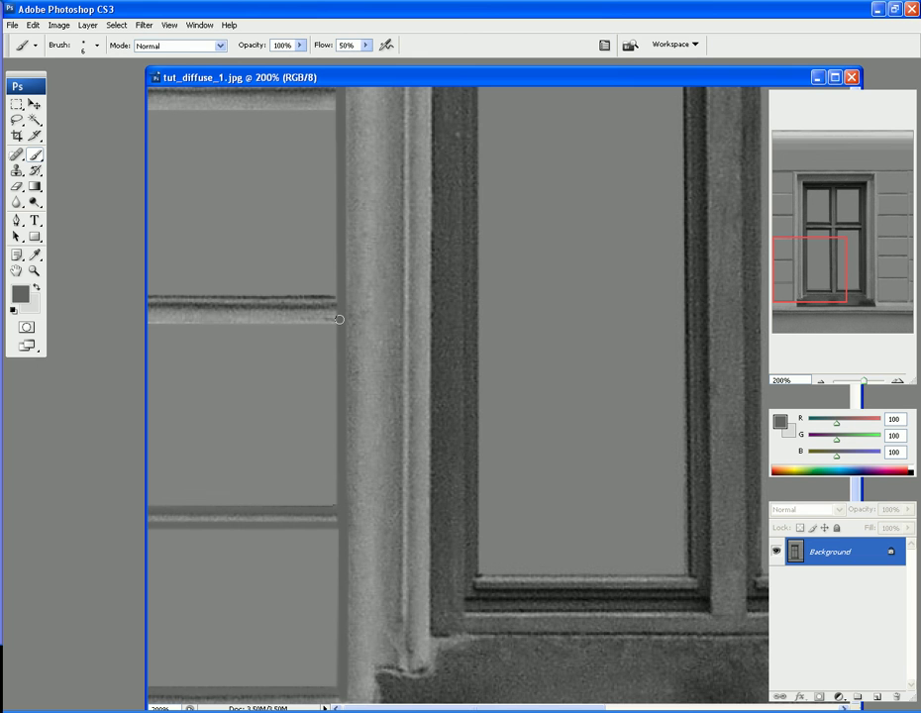
Step: Darken the upper and lower edges of the next wall strips up the left side
{"action": "left_click_drag", "start_coordinate": [339, 318], "coordinate": [203, 318], "text": "shift"}
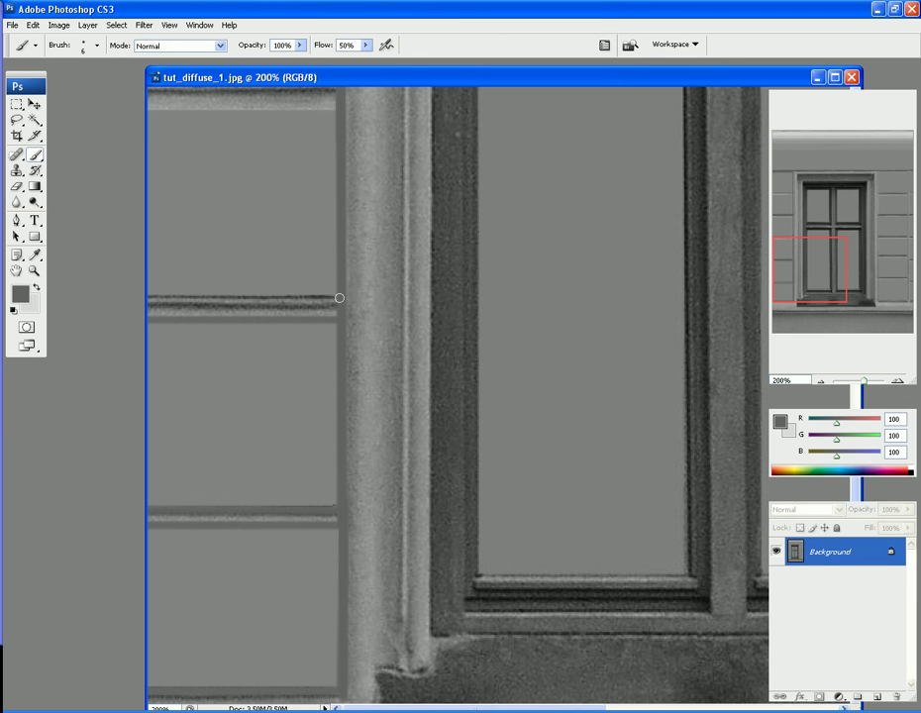
{"action": "mouse_move", "coordinate": [338, 297]}
{"action": "left_mouse_down", "text": "shift"}
{"action": "mouse_move", "coordinate": [141, 304]}
{"action": "mouse_move", "coordinate": [335, 298]}
{"action": "left_mouse_up", "text": "shift"}
{"action": "scroll", "coordinate": [342, 279], "scroll_direction": "up", "scroll_amount": 4}
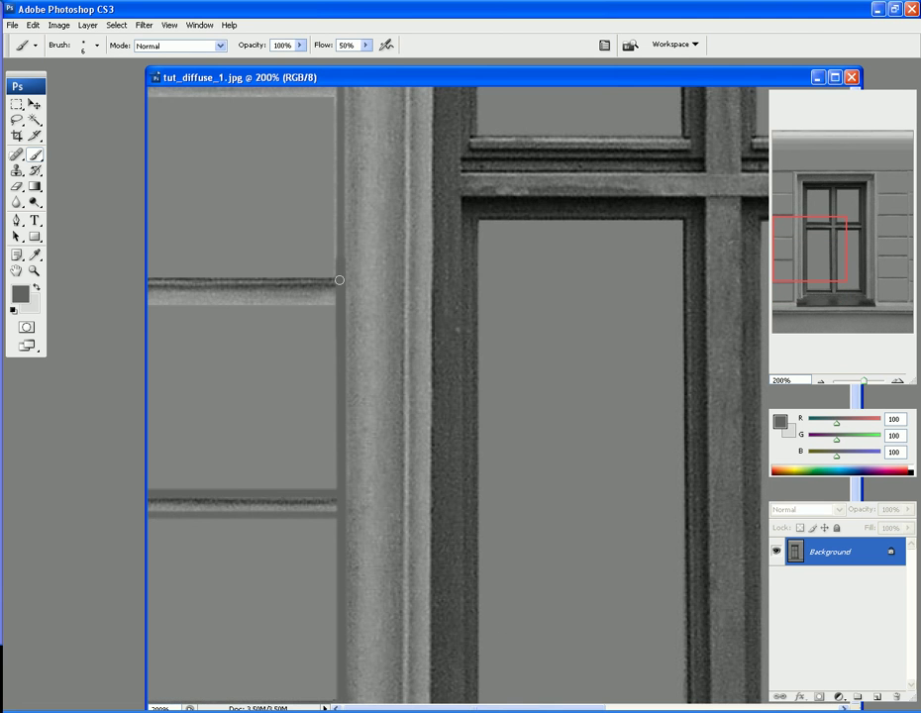
{"action": "mouse_move", "coordinate": [339, 281]}
{"action": "left_mouse_down", "text": "shift"}
{"action": "mouse_move", "coordinate": [222, 276]}
{"action": "mouse_move", "coordinate": [143, 286]}
{"action": "left_mouse_up", "text": "shift"}
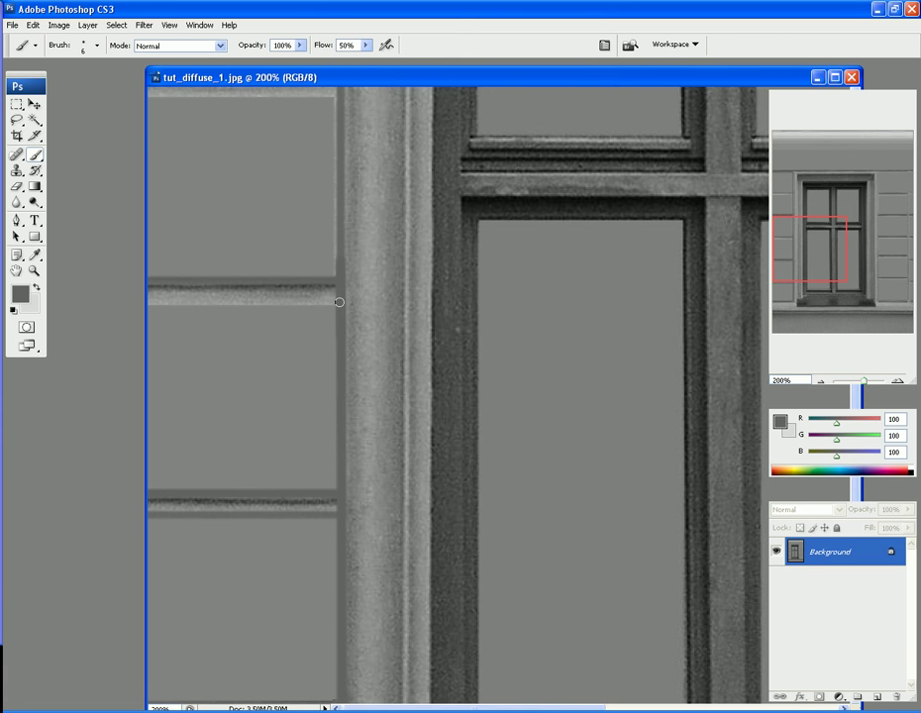
{"action": "left_click_drag", "start_coordinate": [338, 303], "coordinate": [130, 307], "text": "shift"}
{"action": "scroll", "coordinate": [320, 313], "scroll_direction": "up", "scroll_amount": 5}
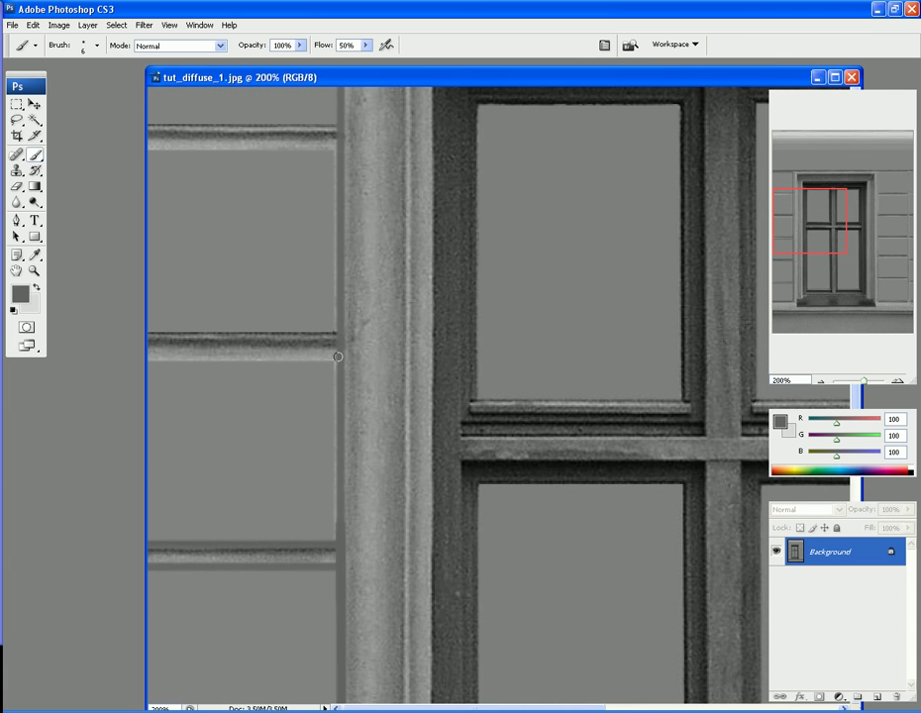
{"action": "left_click_drag", "start_coordinate": [337, 357], "coordinate": [119, 364], "text": "shift"}
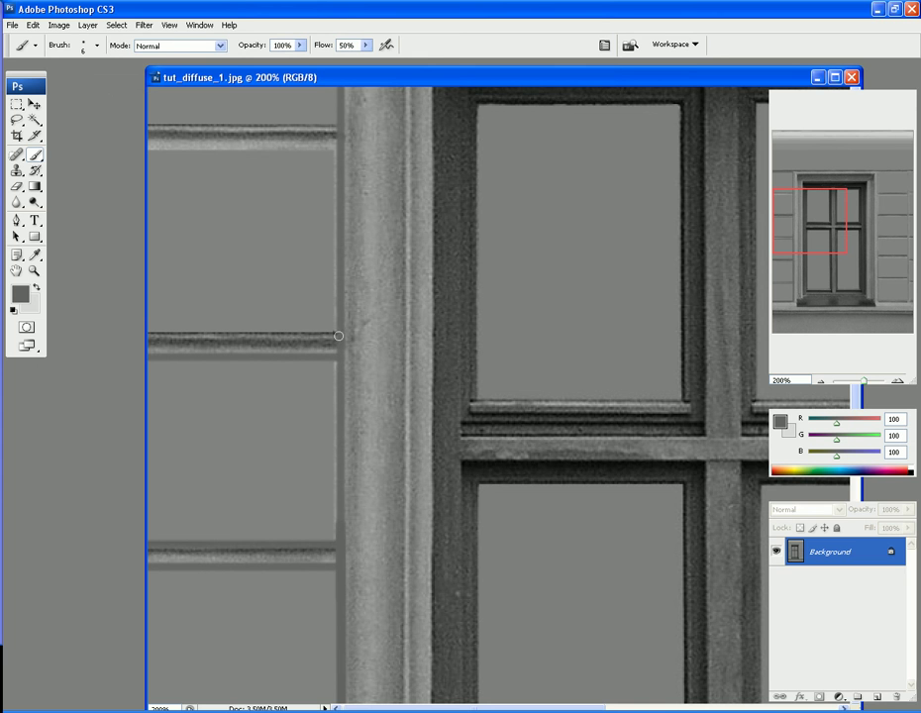
{"action": "left_click_drag", "start_coordinate": [337, 336], "coordinate": [149, 335], "text": "shift"}
Step: Outline the top left strip's edges and the ledge line above the window
{"action": "scroll", "coordinate": [275, 323], "scroll_direction": "up", "scroll_amount": 5}
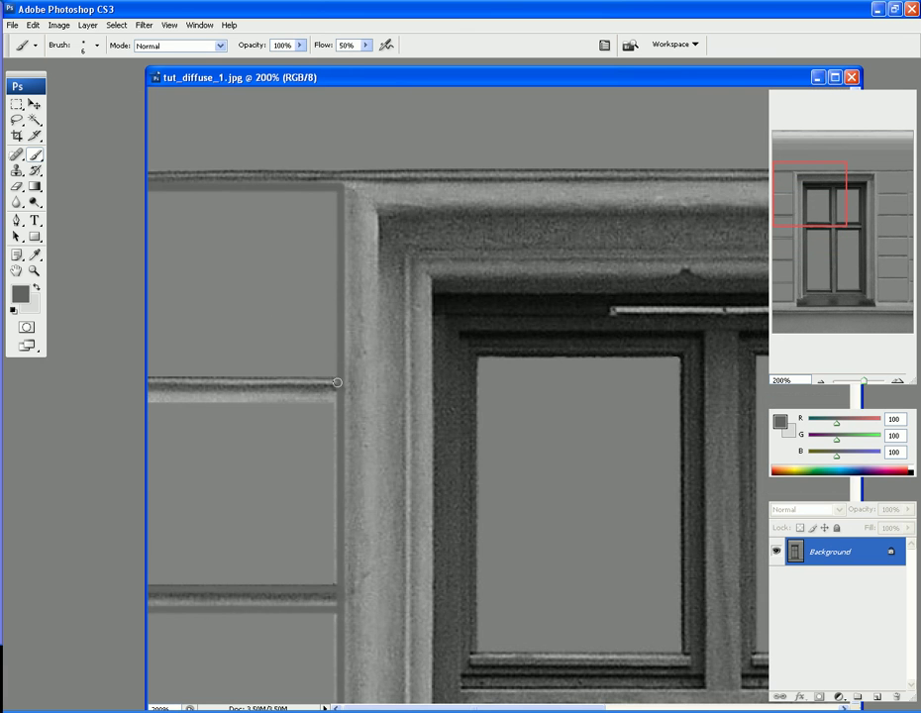
{"action": "left_click_drag", "start_coordinate": [338, 381], "coordinate": [129, 386], "text": "shift"}
{"action": "left_click_drag", "start_coordinate": [338, 397], "coordinate": [159, 400], "text": "shift"}
{"action": "scroll", "coordinate": [380, 273], "scroll_direction": "up", "scroll_amount": 5}
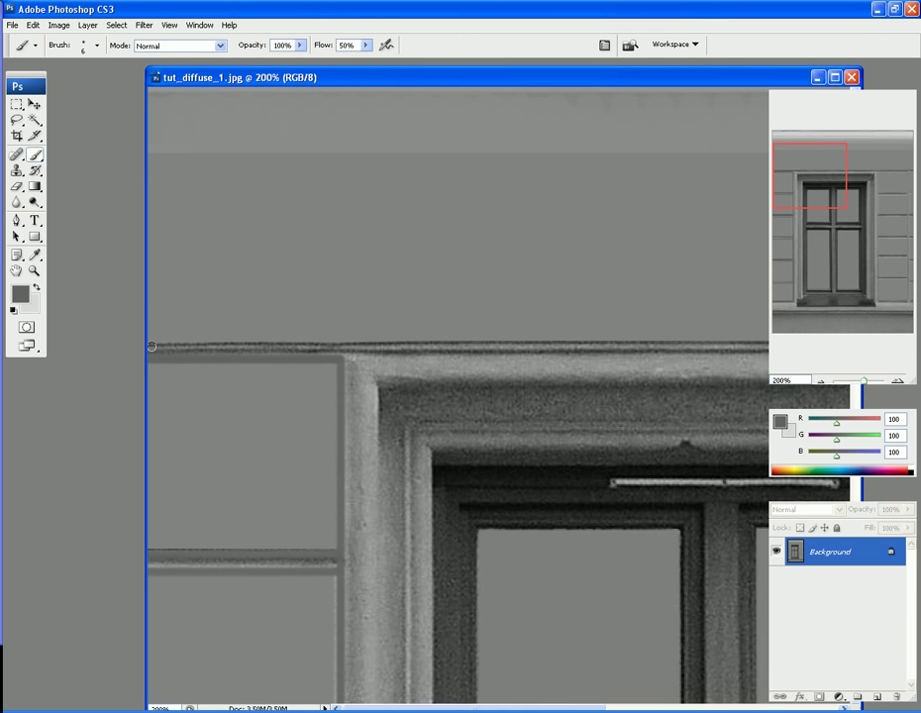
{"action": "mouse_move", "coordinate": [152, 346]}
{"action": "left_mouse_down", "text": "shift"}
{"action": "mouse_move", "coordinate": [790, 352]}
{"action": "mouse_move", "coordinate": [751, 347]}
{"action": "mouse_move", "coordinate": [611, 83]}
{"action": "mouse_move", "coordinate": [560, 89]}
{"action": "left_mouse_up", "text": "shift"}
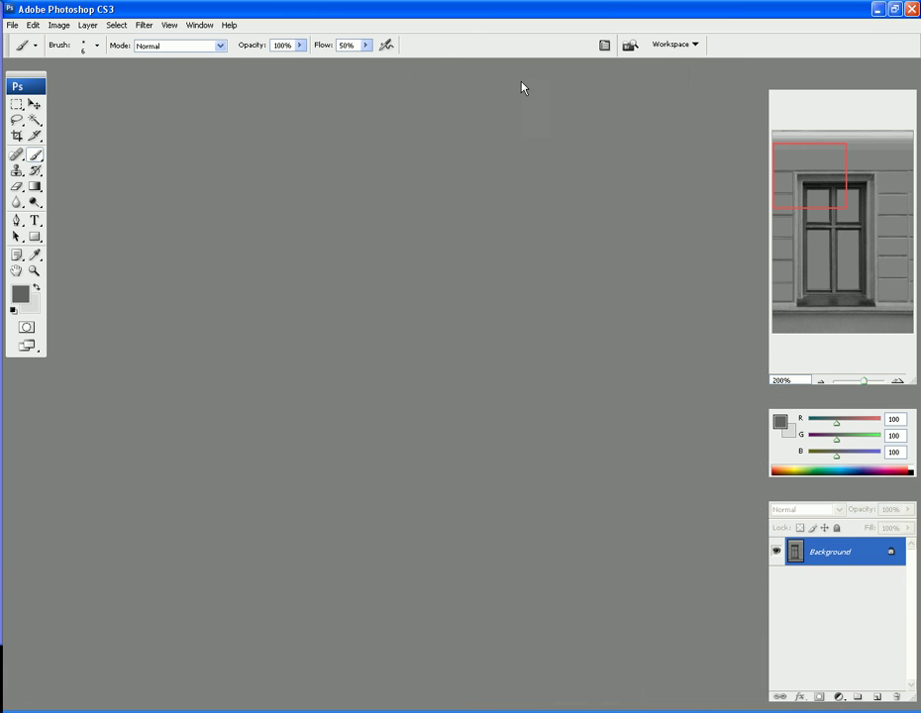
Step: Extend the dark ledge line across to the right of the window
{"action": "left_click_drag", "start_coordinate": [488, 86], "coordinate": [488, 86]}
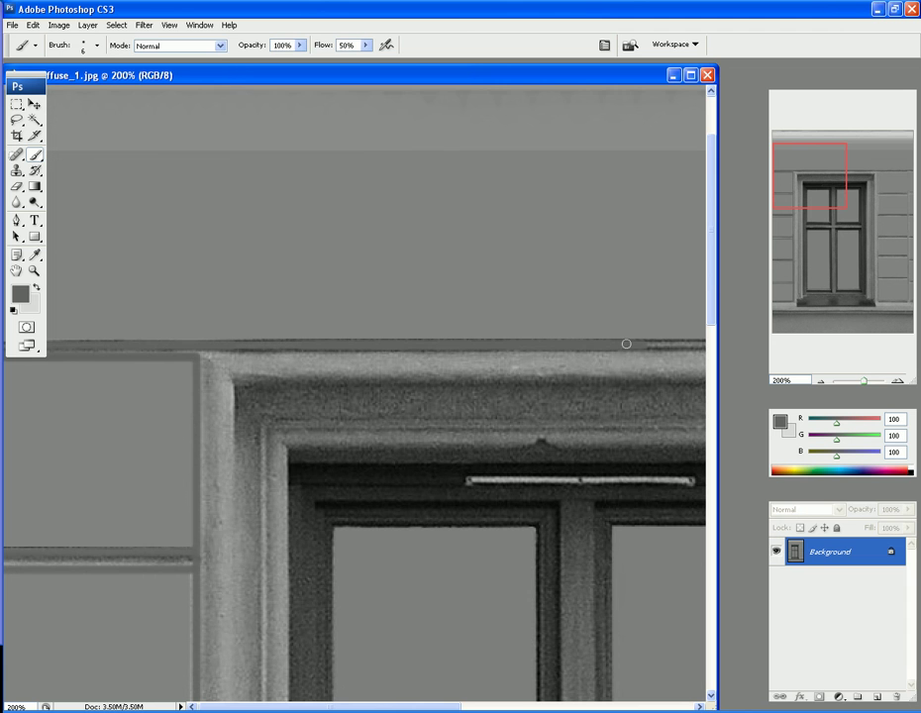
{"action": "mouse_move", "coordinate": [626, 345]}
{"action": "left_mouse_down", "text": "shift"}
{"action": "mouse_move", "coordinate": [694, 345]}
{"action": "mouse_move", "coordinate": [650, 344]}
{"action": "left_mouse_up", "text": "shift"}
{"action": "mouse_move", "coordinate": [582, 346]}
{"action": "left_mouse_down", "text": "shift"}
{"action": "mouse_move", "coordinate": [281, 350]}
{"action": "mouse_move", "coordinate": [443, 352]}
{"action": "left_mouse_up", "text": "shift"}
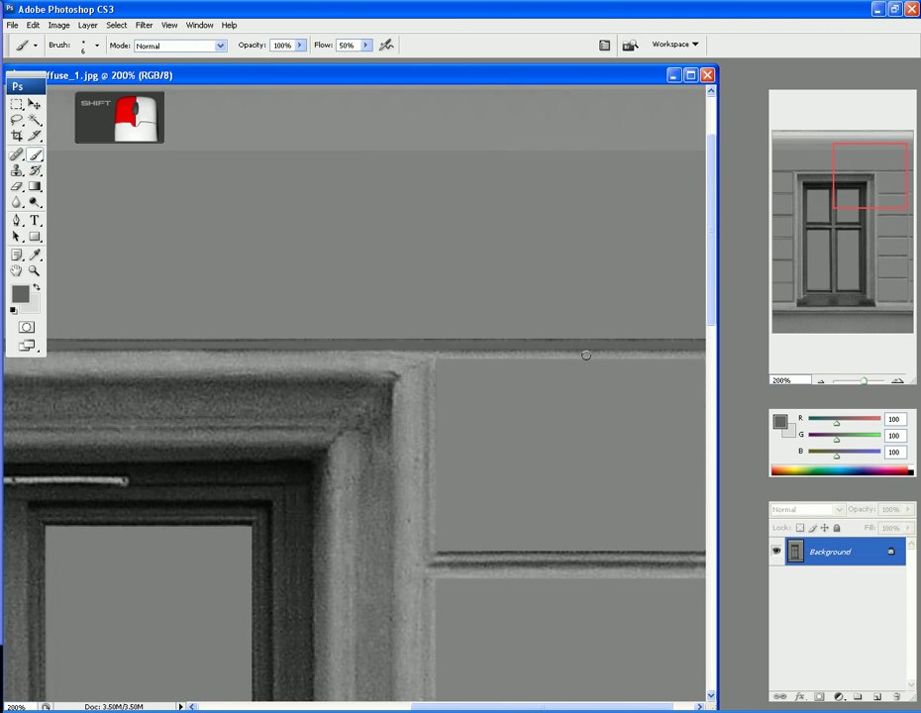
Step: Paint a dark vertical line down the groove of the right wall panels
{"action": "mouse_move", "coordinate": [666, 349]}
{"action": "left_mouse_down", "text": "shift"}
{"action": "mouse_move", "coordinate": [712, 352]}
{"action": "mouse_move", "coordinate": [641, 347]}
{"action": "mouse_move", "coordinate": [667, 357]}
{"action": "mouse_move", "coordinate": [657, 354]}
{"action": "mouse_move", "coordinate": [656, 325]}
{"action": "mouse_move", "coordinate": [657, 683]}
{"action": "left_mouse_up", "text": "shift"}
{"action": "scroll", "coordinate": [666, 357], "scroll_direction": "down", "scroll_amount": 1}
{"action": "scroll", "coordinate": [658, 639], "scroll_direction": "down", "scroll_amount": 10}
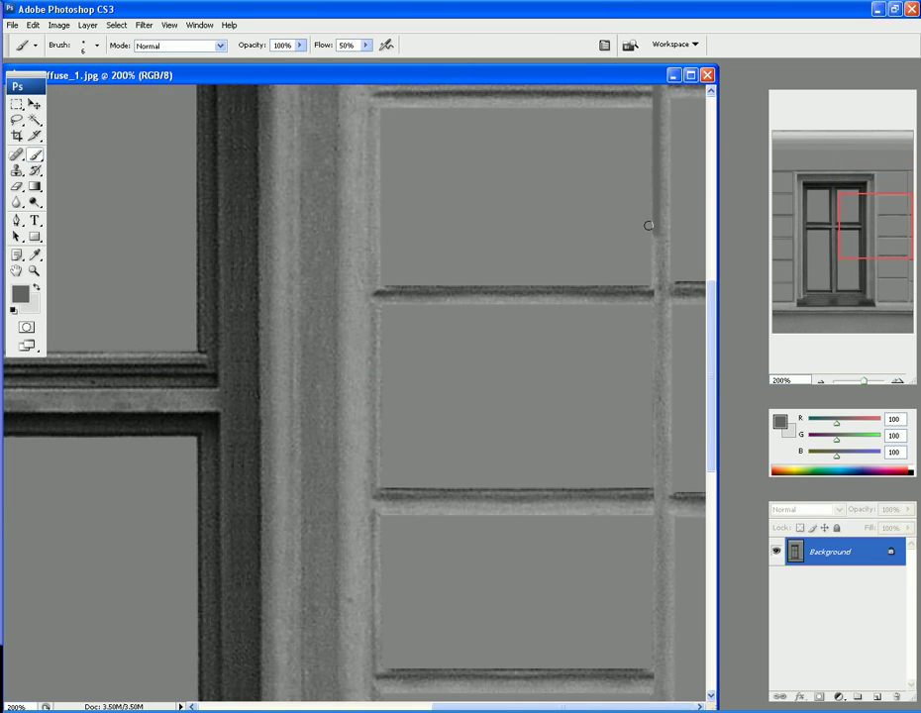
{"action": "left_click_drag", "start_coordinate": [655, 226], "coordinate": [652, 694], "text": "shift"}
{"action": "scroll", "coordinate": [651, 644], "scroll_direction": "down", "scroll_amount": 8}
{"action": "left_click_drag", "start_coordinate": [656, 312], "coordinate": [654, 688], "text": "shift"}
{"action": "scroll", "coordinate": [655, 677], "scroll_direction": "down", "scroll_amount": 2}
{"action": "scroll", "coordinate": [656, 677], "scroll_direction": "down", "scroll_amount": 1}
{"action": "left_click_drag", "start_coordinate": [660, 536], "coordinate": [655, 585], "text": "shift"}
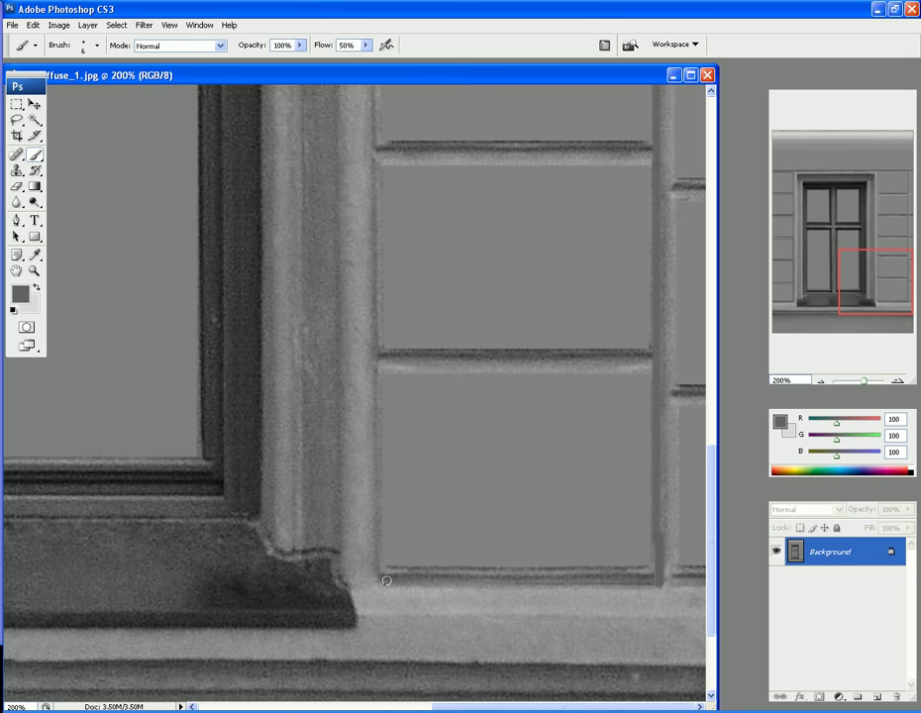
Step: Draw a straight dark line along the panel bottom and up its edge
{"action": "left_click", "coordinate": [381, 572], "text": "shift"}
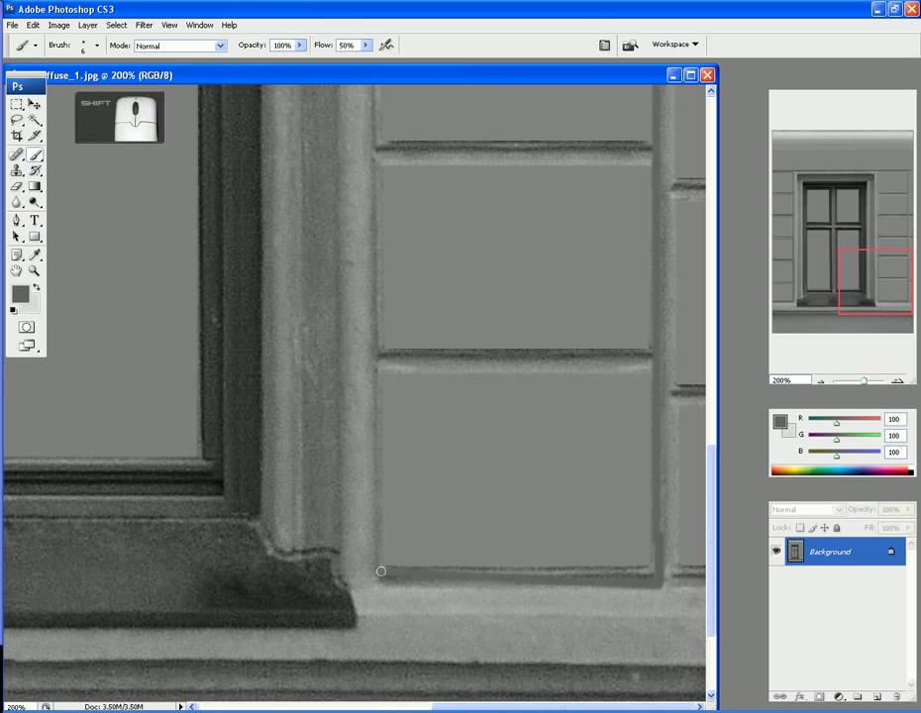
{"action": "key", "text": "ctrl+z"}
{"action": "left_click", "coordinate": [653, 571], "text": "shift"}
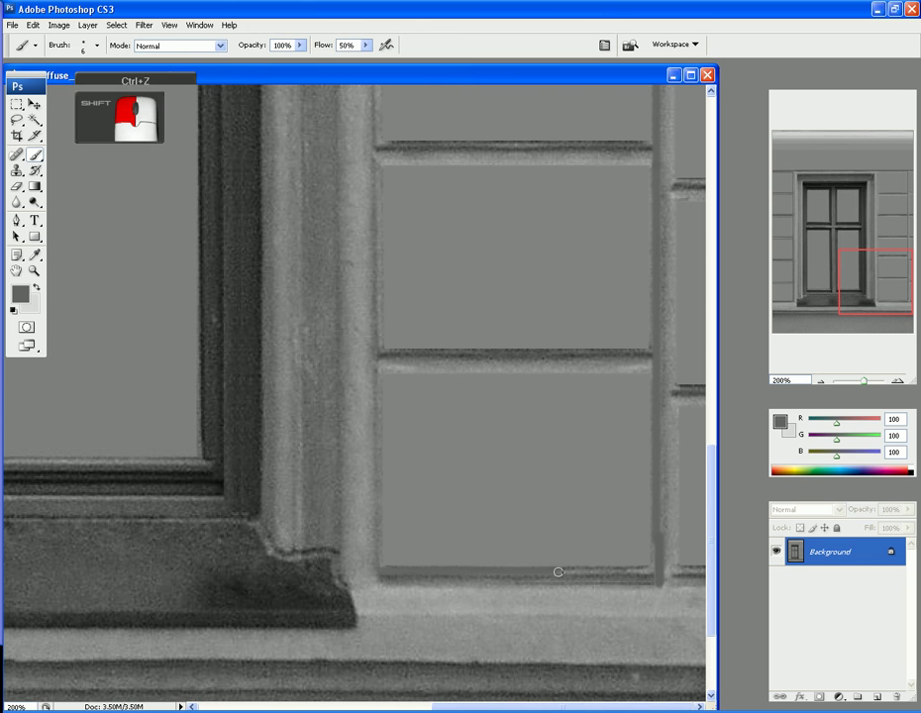
{"action": "mouse_move", "coordinate": [652, 571]}
{"action": "left_mouse_down"}
{"action": "mouse_move", "coordinate": [654, 369]}
{"action": "mouse_move", "coordinate": [380, 369]}
{"action": "mouse_move", "coordinate": [381, 562]}
{"action": "left_mouse_up"}
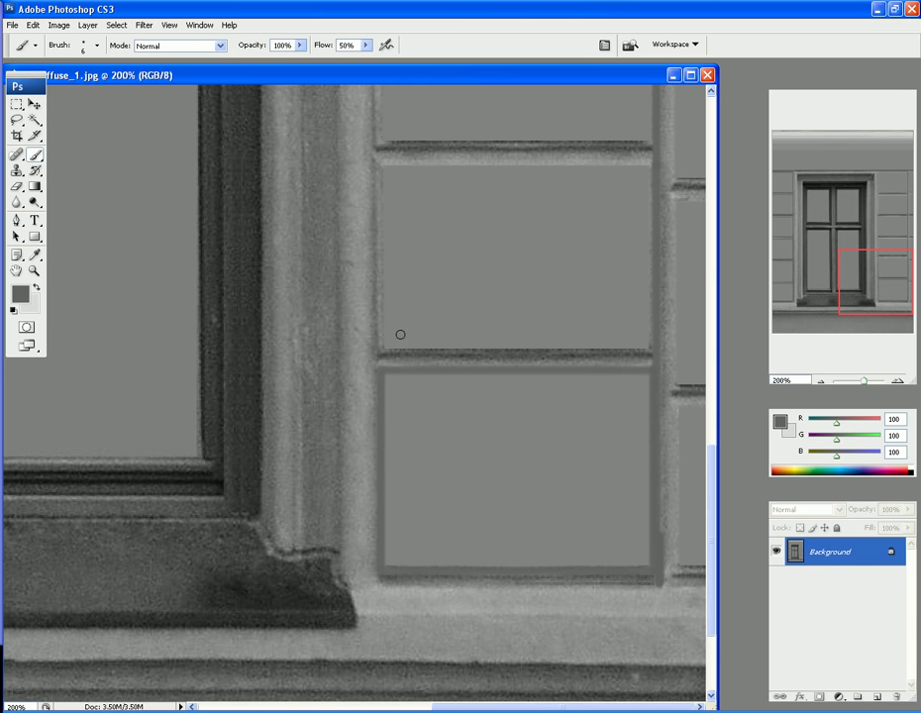
Step: Darken the horizontal rail between the right panels and the lower and upper panels' left edges
{"action": "left_click_drag", "start_coordinate": [381, 352], "coordinate": [650, 353]}
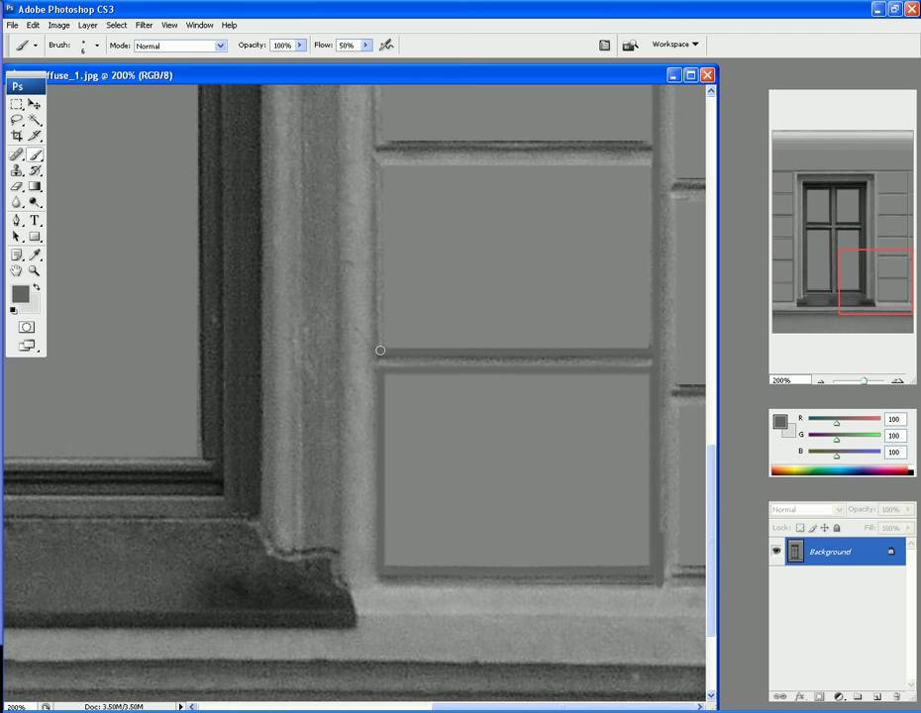
{"action": "mouse_move", "coordinate": [380, 352]}
{"action": "left_mouse_down"}
{"action": "mouse_move", "coordinate": [378, 162]}
{"action": "mouse_move", "coordinate": [651, 162]}
{"action": "mouse_move", "coordinate": [655, 145]}
{"action": "mouse_move", "coordinate": [377, 147]}
{"action": "left_mouse_up"}
{"action": "scroll", "coordinate": [359, 241], "scroll_direction": "up", "scroll_amount": 3}
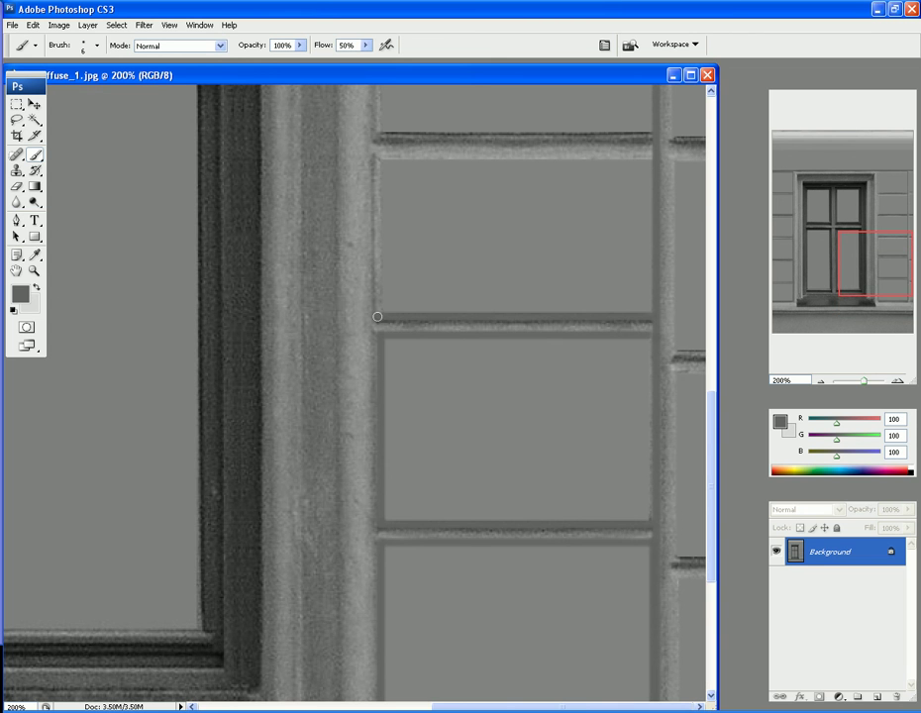
{"action": "mouse_move", "coordinate": [378, 317]}
{"action": "left_mouse_down"}
{"action": "mouse_move", "coordinate": [376, 155]}
{"action": "mouse_move", "coordinate": [652, 154]}
{"action": "left_mouse_up"}
Step: Redraw the upper panel's left edge and the middle rail as straight dark lines
{"action": "scroll", "coordinate": [739, 171], "scroll_direction": "up", "scroll_amount": 5}
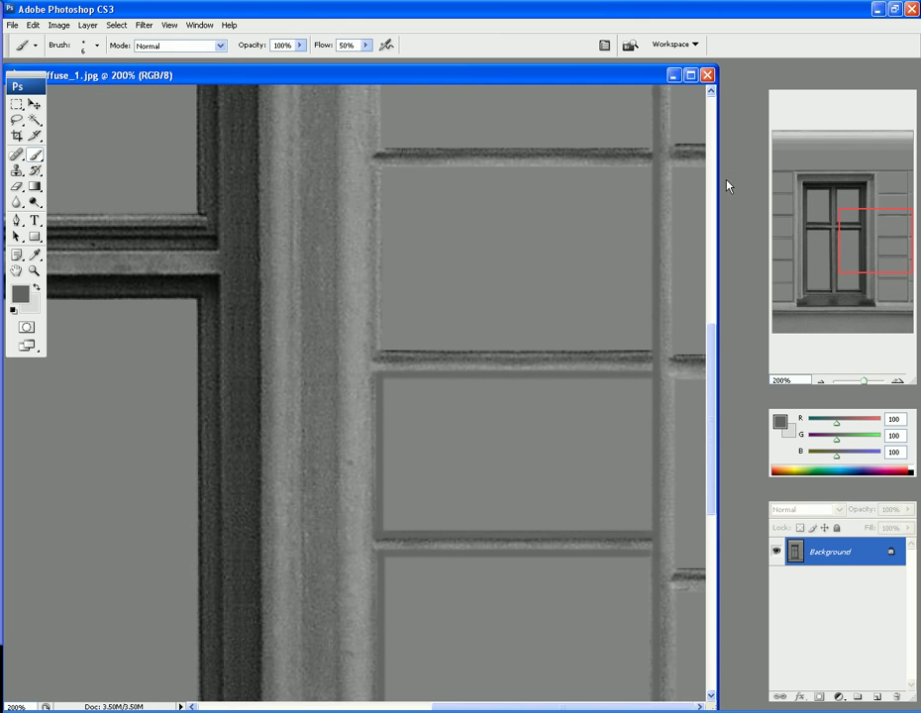
{"action": "left_click", "coordinate": [655, 166], "text": "shift"}
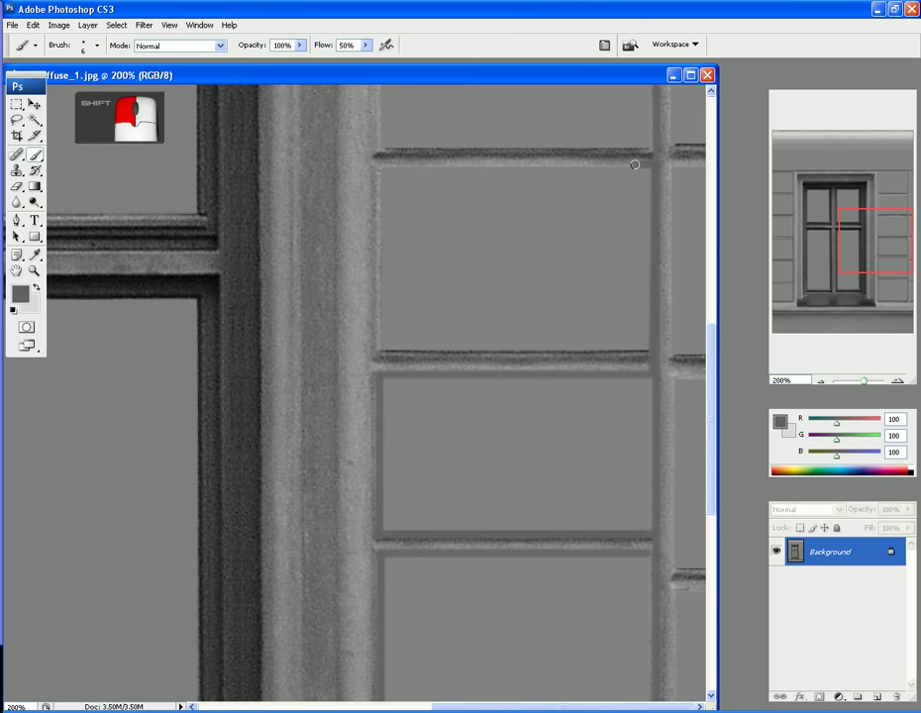
{"action": "key", "text": "ctrl+z"}
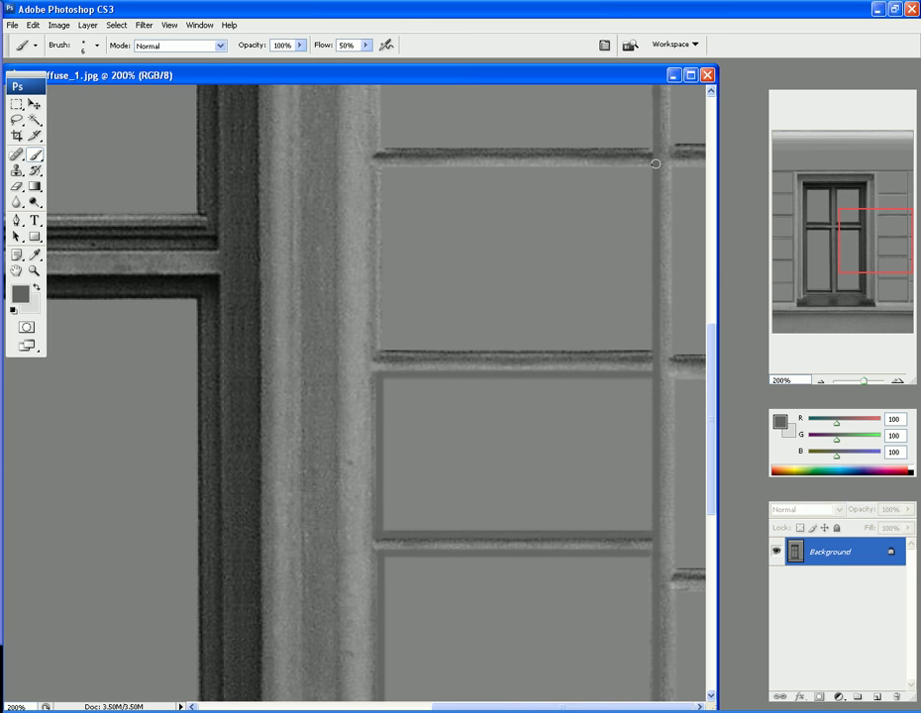
{"action": "left_click", "coordinate": [654, 161], "text": "shift"}
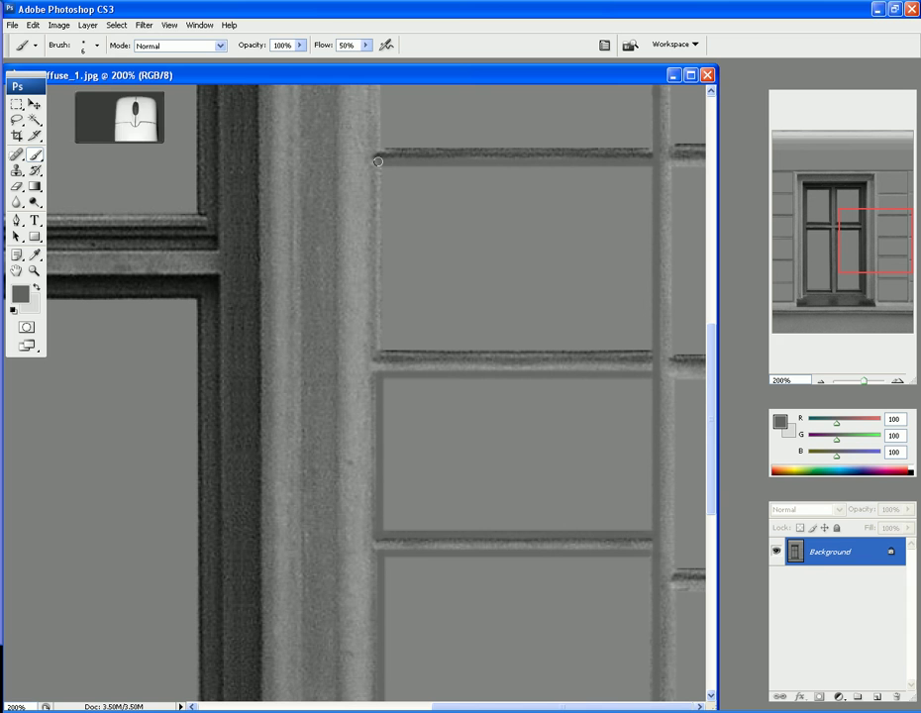
{"action": "left_click_drag", "start_coordinate": [377, 161], "coordinate": [373, 349]}
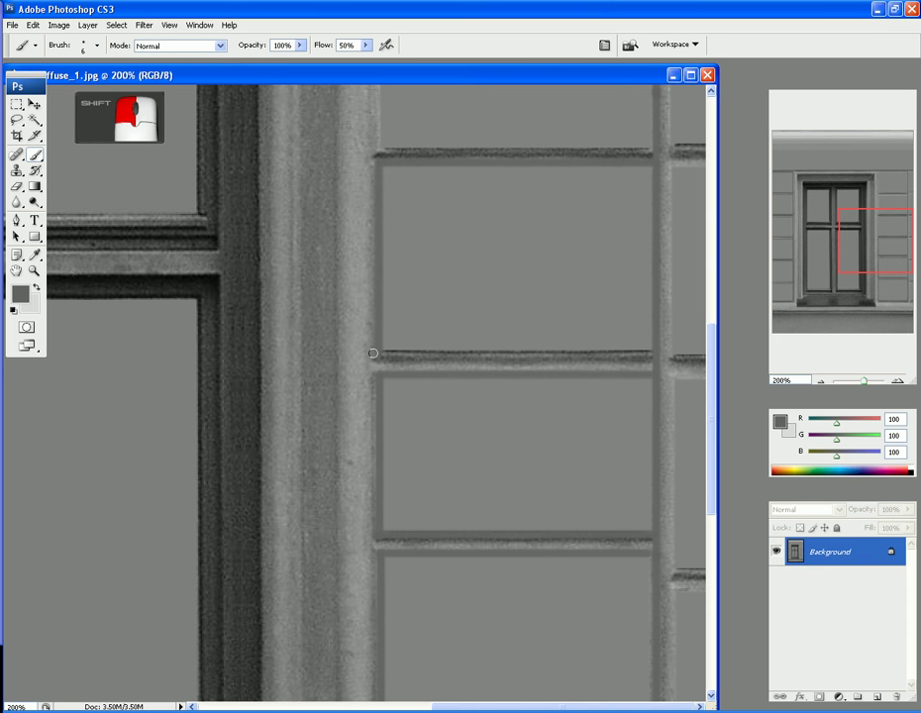
{"action": "left_click", "coordinate": [509, 356], "text": "shift"}
{"action": "left_click", "coordinate": [651, 358], "text": "shift"}
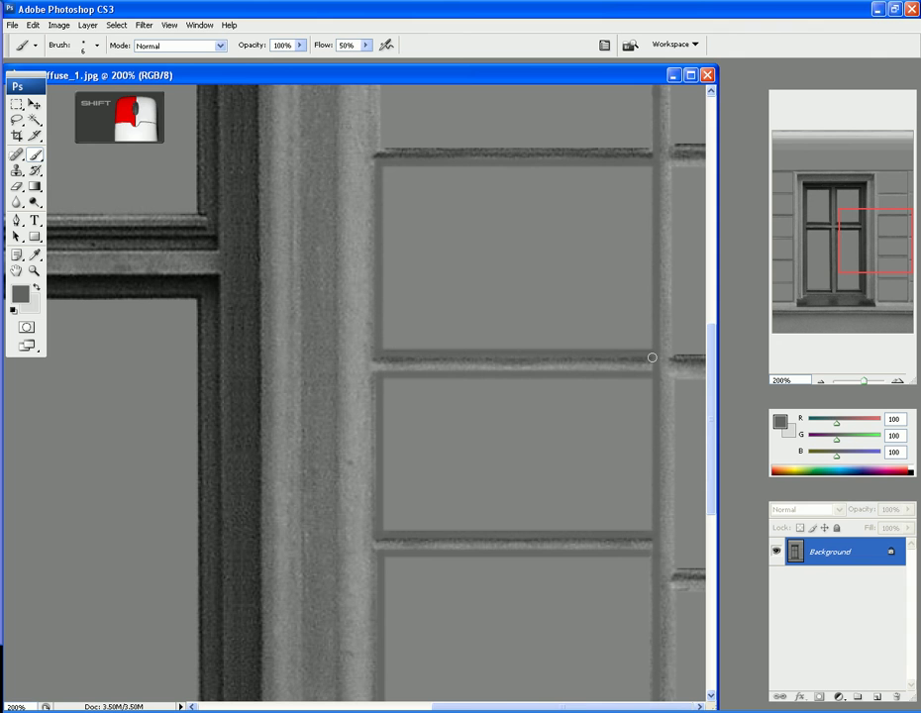